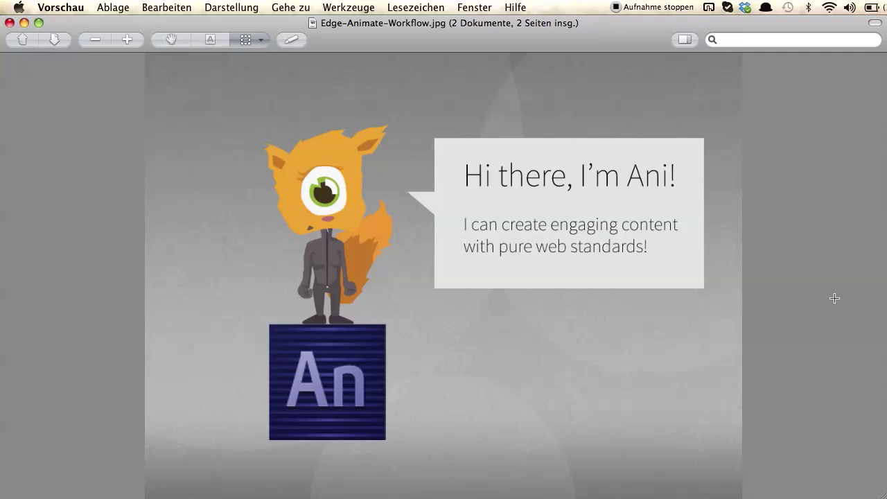
- Show the Edge-Animate-Workflow2 overview image and switch to Chrome
{"action": "key", "text": "Down"}
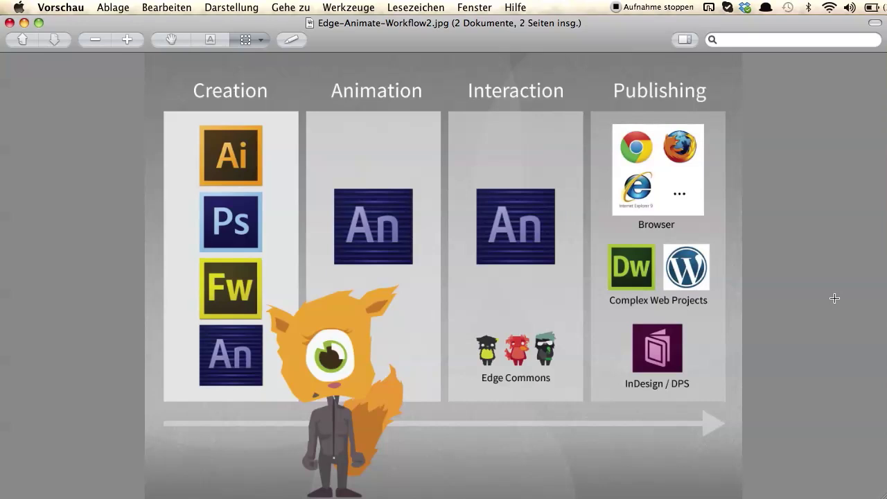
{"action": "key", "text": "super+Tab"}
{"action": "key", "text": "super+Tab"}
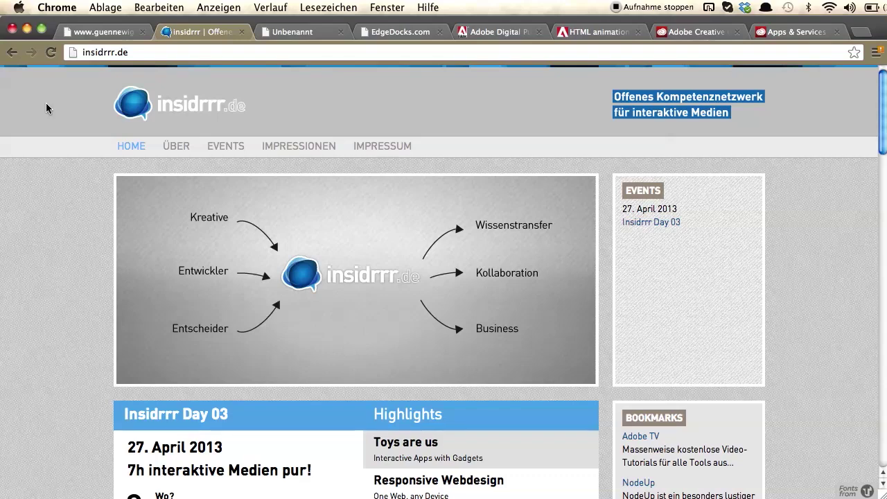
- Reload the insidrrr.de page and replay the CLC_Presentation_001 presentation page from its start
{"action": "key", "text": "super+r"}
{"action": "key", "text": "ctrl+Tab"}
{"action": "left_click", "coordinate": [53, 50]}
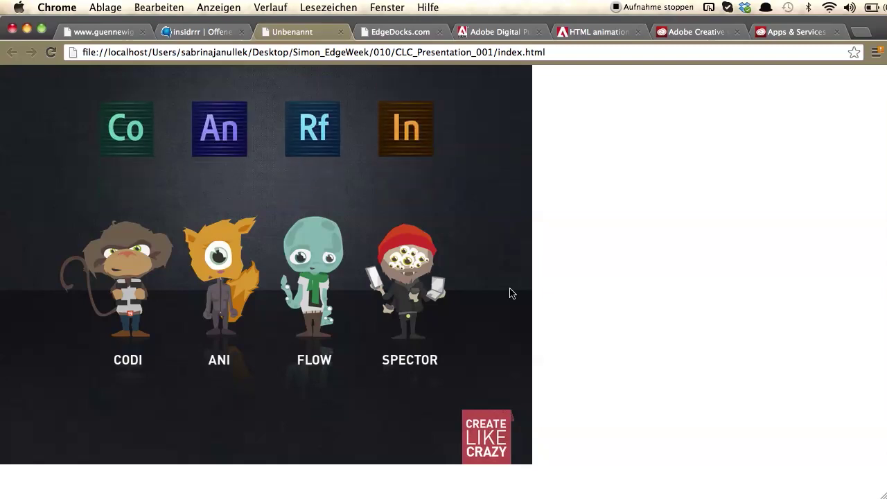
- Review the Edge Animate Online Week page on week.edgedocks.com, from the introduction to the daily schedule
{"action": "left_click", "coordinate": [417, 31]}
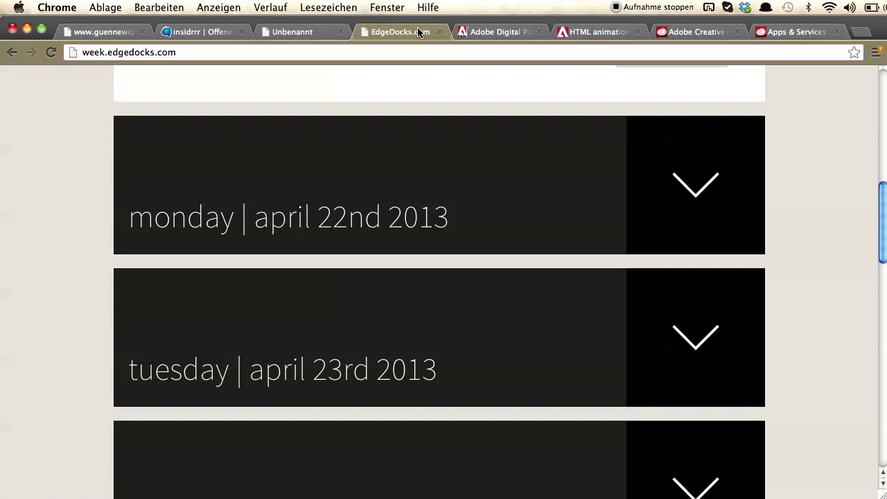
{"action": "scroll", "coordinate": [832, 163], "scroll_direction": "up", "scroll_amount": 3}
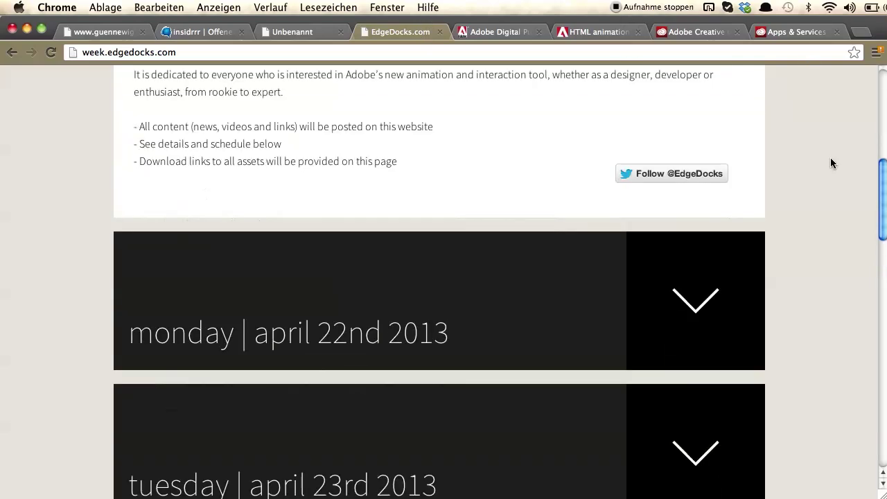
{"action": "scroll", "coordinate": [832, 162], "scroll_direction": "up", "scroll_amount": 10}
{"action": "scroll", "coordinate": [832, 162], "scroll_direction": "down", "scroll_amount": 8}
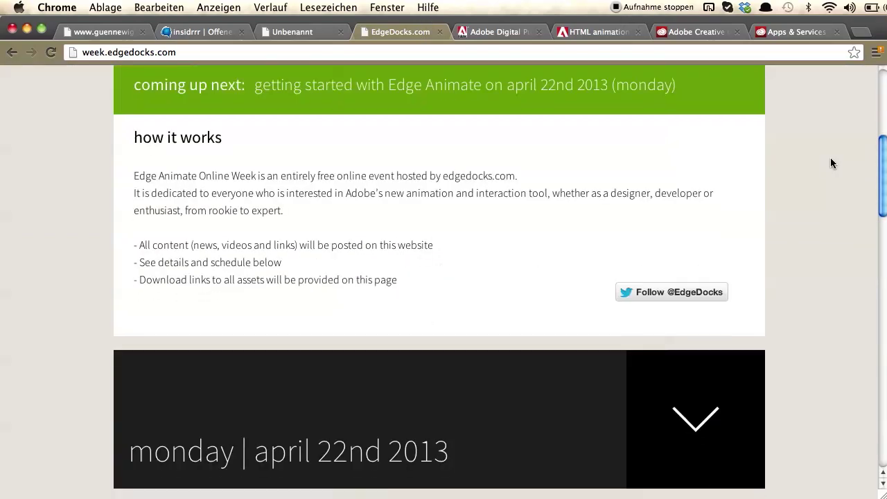
{"action": "scroll", "coordinate": [831, 162], "scroll_direction": "down", "scroll_amount": 2}
{"action": "scroll", "coordinate": [832, 162], "scroll_direction": "down", "scroll_amount": 1}
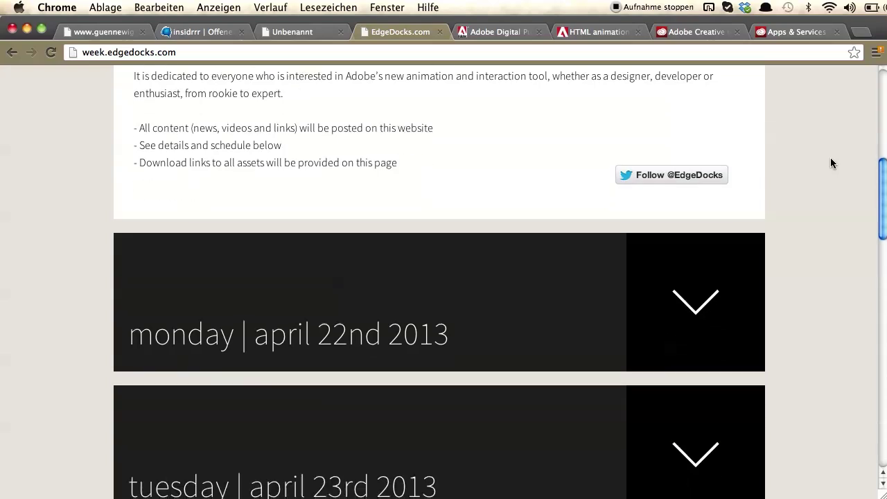
{"action": "scroll", "coordinate": [832, 163], "scroll_direction": "down", "scroll_amount": 2}
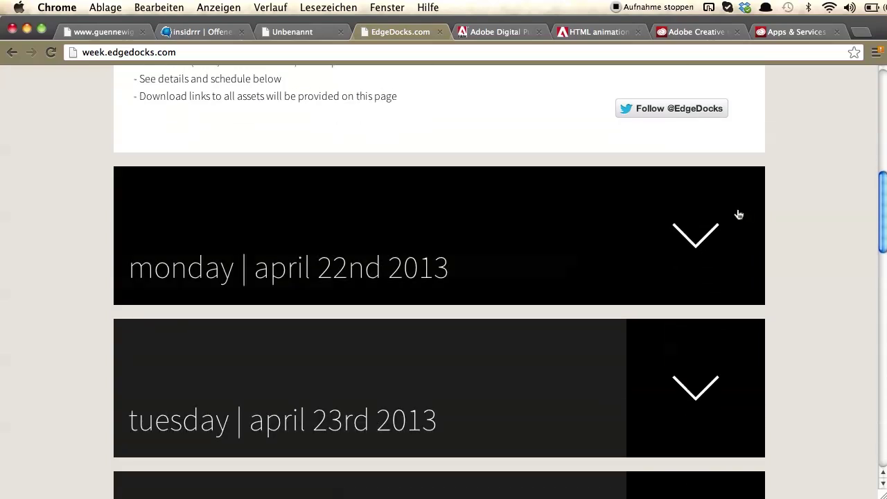
- Expand the Monday, April 22nd 2013 schedule entry to view its sessions and collapse it again
{"action": "left_click", "coordinate": [737, 212]}
{"action": "mouse_move", "coordinate": [715, 328]}
{"action": "left_click", "coordinate": [736, 253]}
{"action": "left_click", "coordinate": [745, 250]}
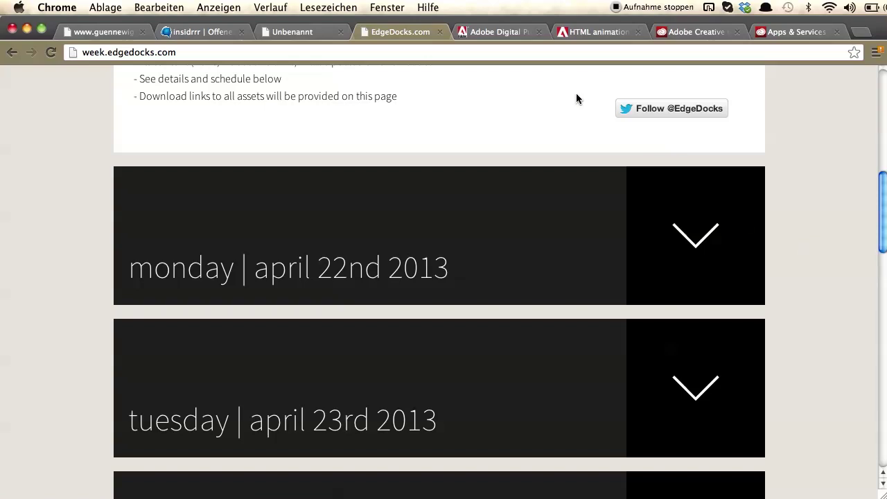
- View the Digital Publishing Suite welcome page and return to the workflow overview image in Preview
{"action": "left_click", "coordinate": [510, 33]}
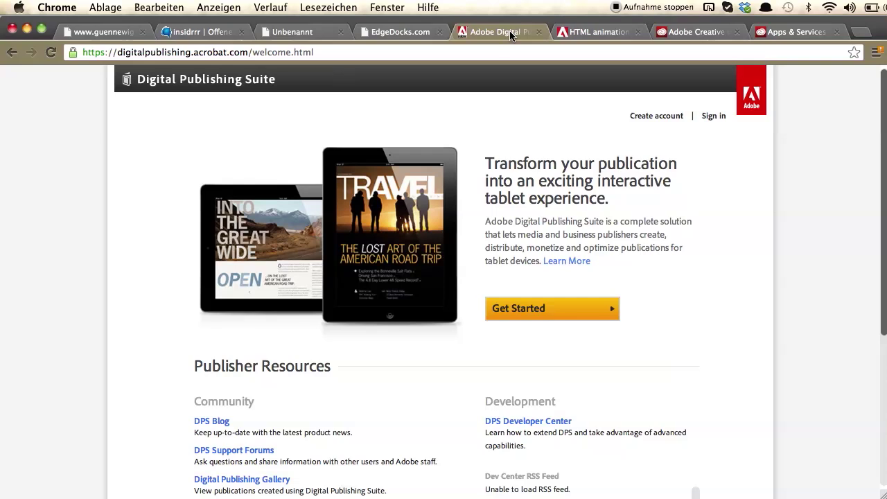
{"action": "key", "text": "super+Tab"}
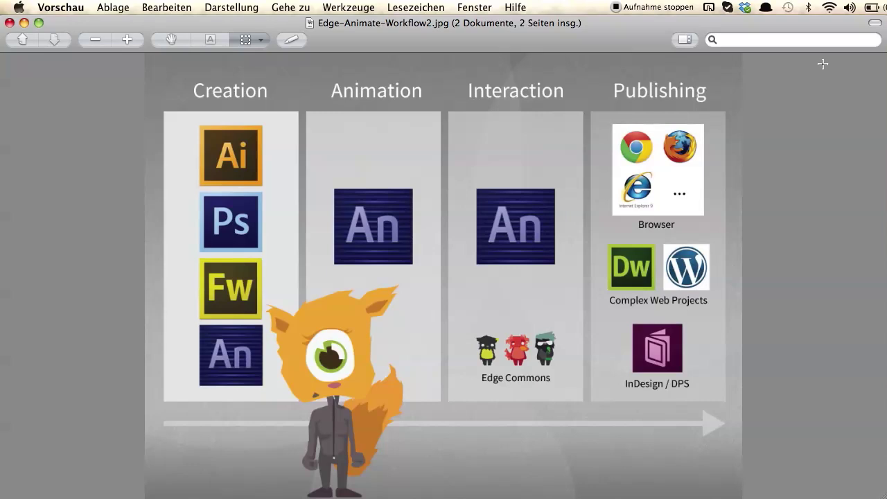
- Switch back to Chrome and open the Edge Tools & Services page on html.adobe.com
{"action": "key", "text": "super+Tab"}
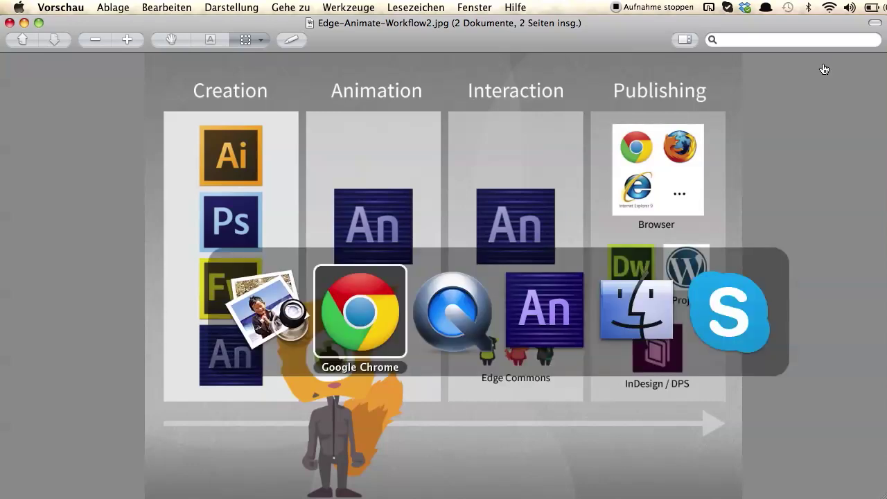
{"action": "key", "text": "ctrl+Tab"}
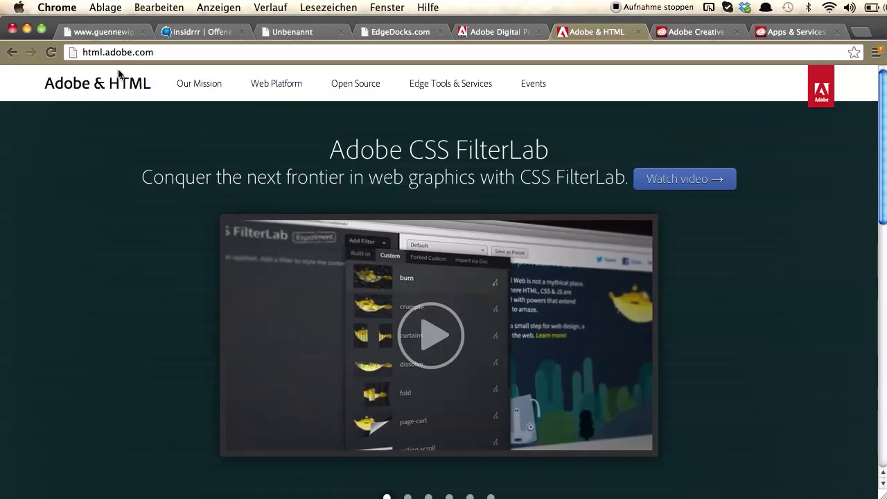
{"action": "left_click", "coordinate": [167, 56]}
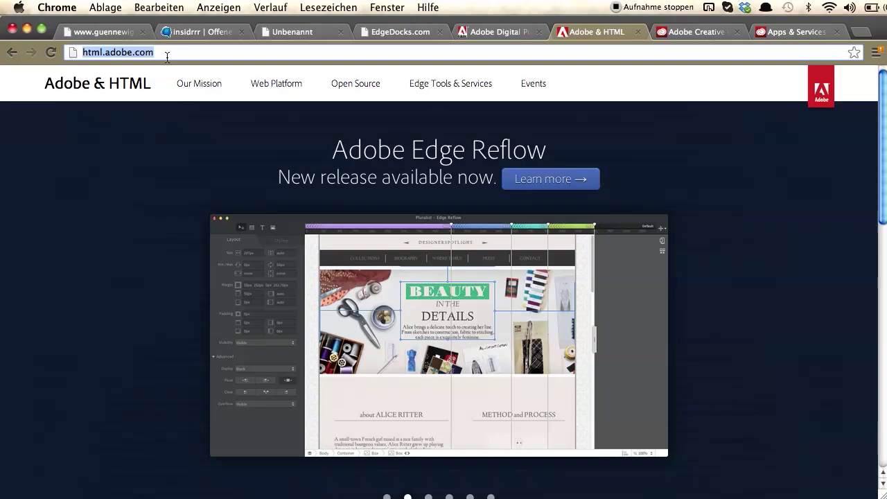
{"action": "left_click", "coordinate": [457, 88]}
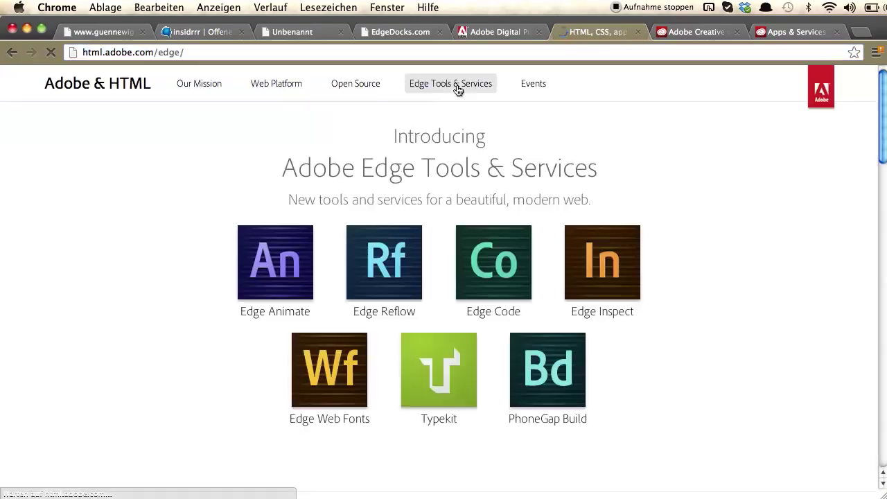
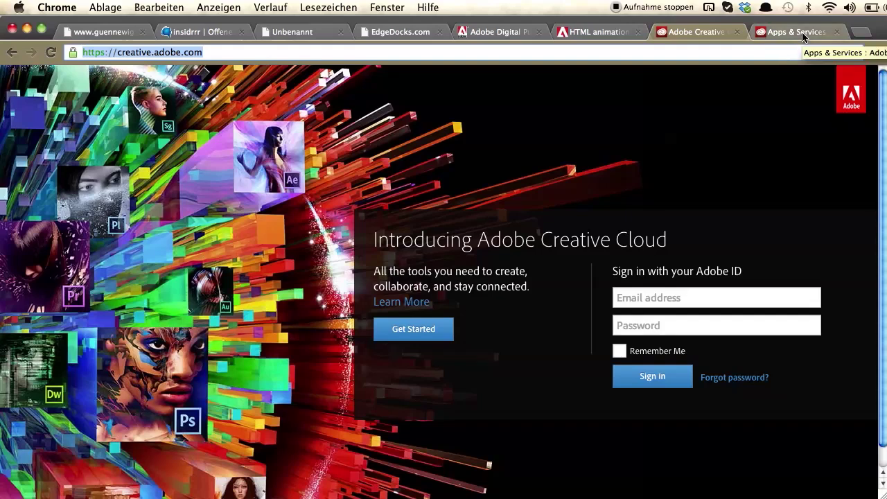
- Look through the Creative Cloud Apps & Services page down to Edge Animate in the Edge Tools & Services section
{"action": "left_click", "coordinate": [797, 31]}
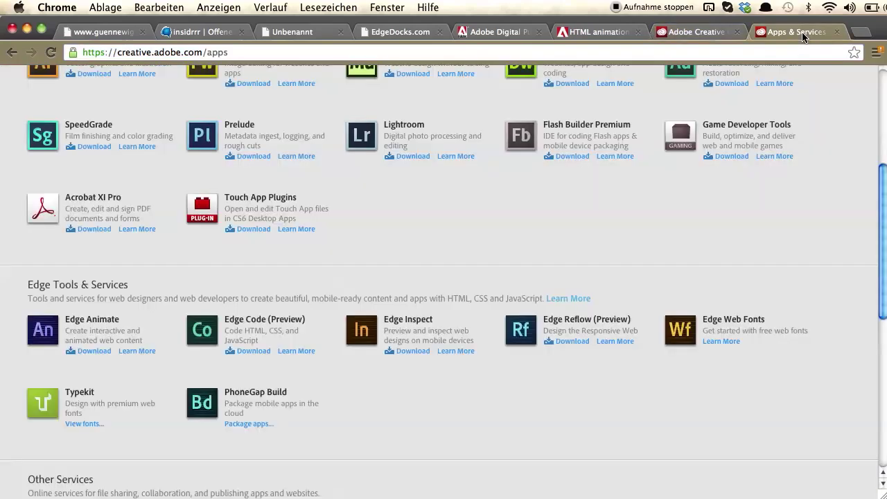
{"action": "scroll", "coordinate": [796, 169], "scroll_direction": "up", "scroll_amount": 5}
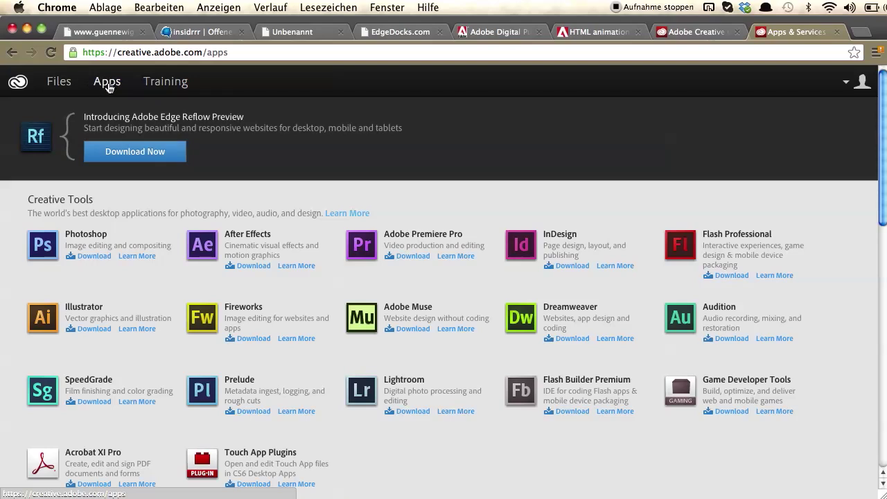
{"action": "scroll", "coordinate": [574, 171], "scroll_direction": "down", "scroll_amount": 5}
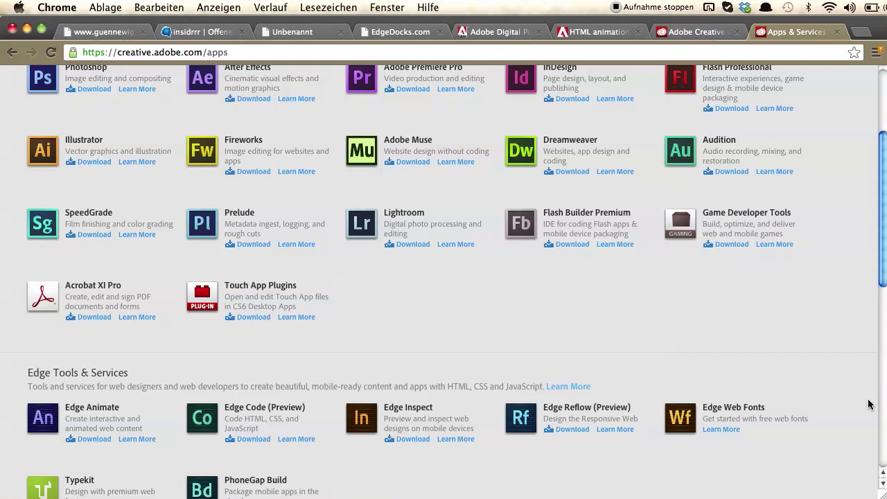
{"action": "scroll", "coordinate": [869, 405], "scroll_direction": "down", "scroll_amount": 5}
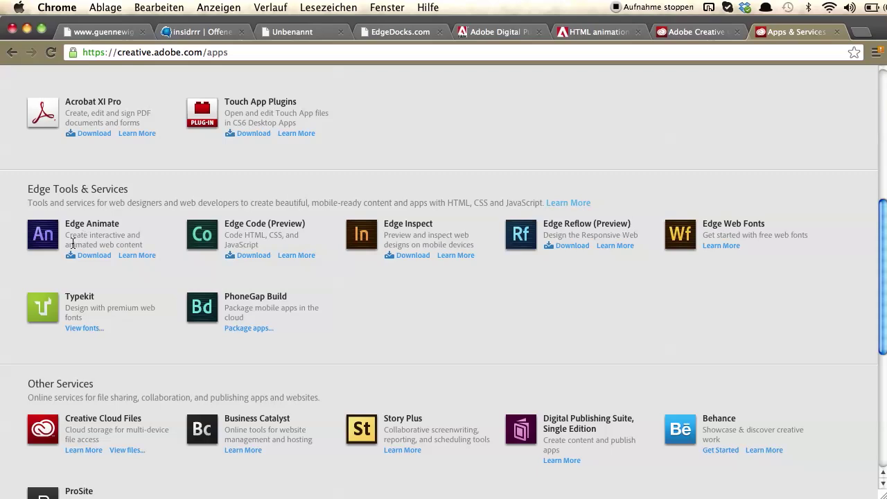
- Switch to Edge Animate, set the welcome screen to Quiet and create a new composition
{"action": "key", "text": "super+Tab"}
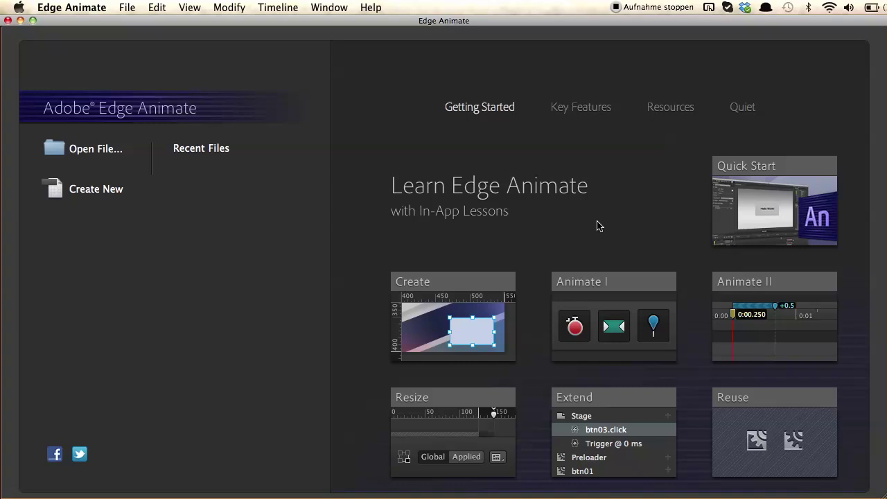
{"action": "left_click", "coordinate": [743, 107]}
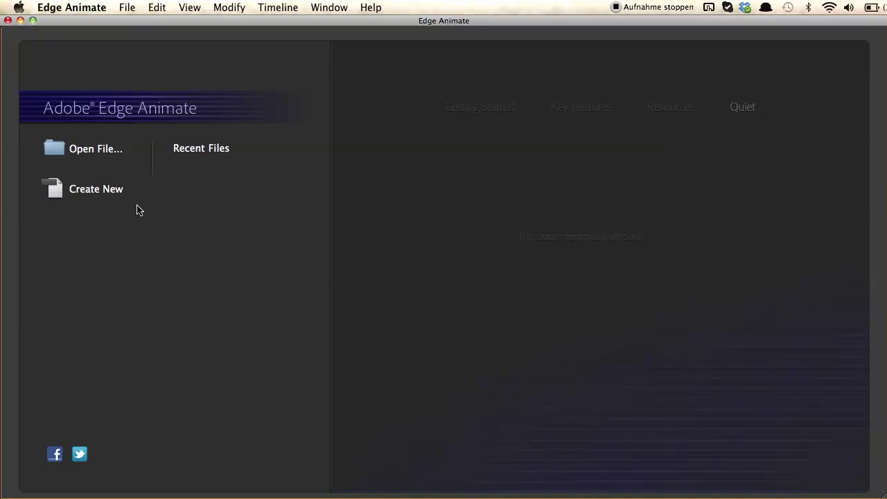
{"action": "left_click", "coordinate": [111, 198]}
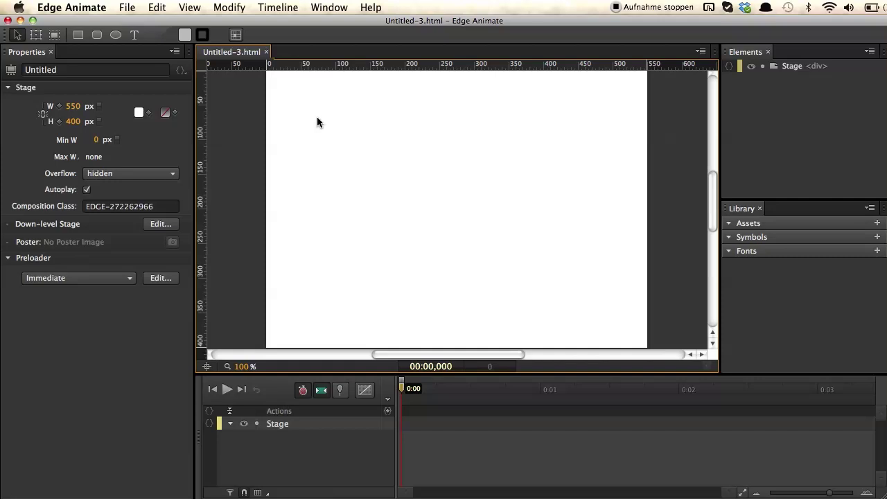
- Draw a rectangle about 106 × 86 px near the stage's upper-left corner and a rounded rectangle about 116 × 104 px beside it
{"action": "left_click", "coordinate": [86, 36]}
{"action": "left_click_drag", "start_coordinate": [298, 99], "coordinate": [372, 158]}
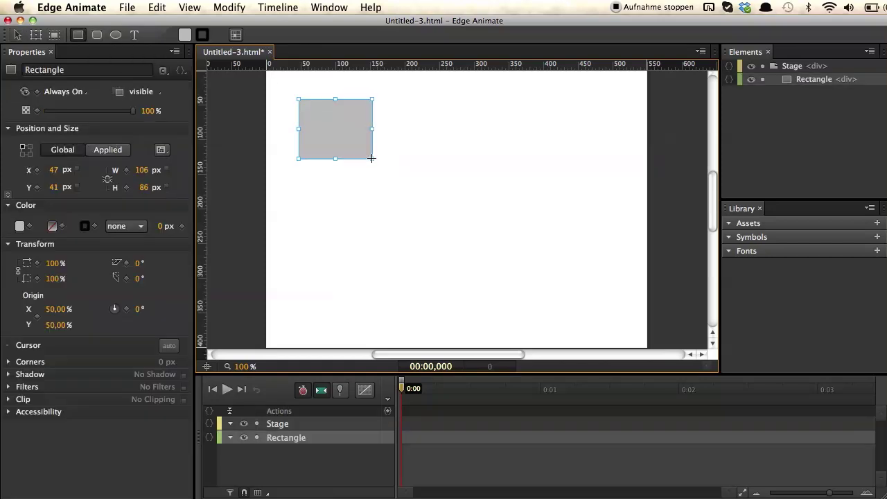
{"action": "left_click", "coordinate": [97, 35]}
{"action": "left_click_drag", "start_coordinate": [389, 94], "coordinate": [470, 166]}
{"action": "left_click", "coordinate": [338, 147]}
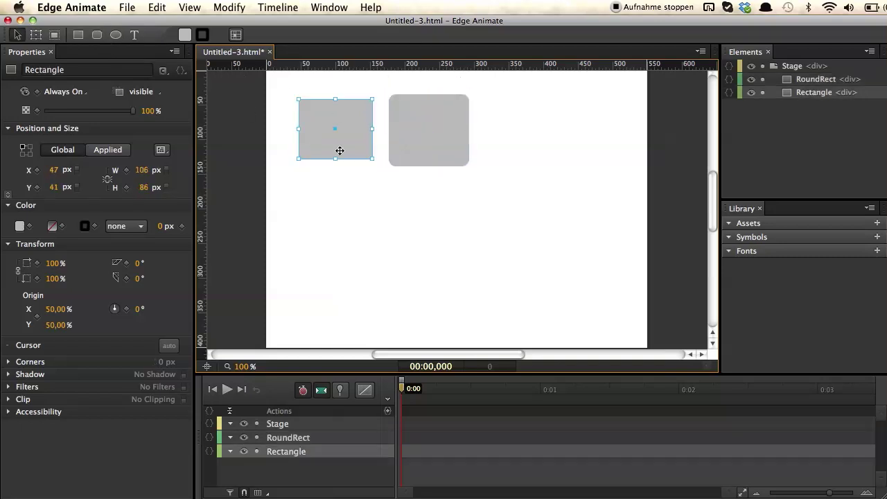
{"action": "left_click", "coordinate": [349, 189]}
- Draw a circle about 74 px wide to the right of the rounded rectangle and add the text "sdgsags" below the shapes
{"action": "left_click", "coordinate": [115, 35]}
{"action": "left_click_drag", "start_coordinate": [510, 94], "coordinate": [547, 145]}
{"action": "left_click", "coordinate": [134, 34]}
{"action": "left_click", "coordinate": [413, 227]}
{"action": "type", "text": "sdgsags"}
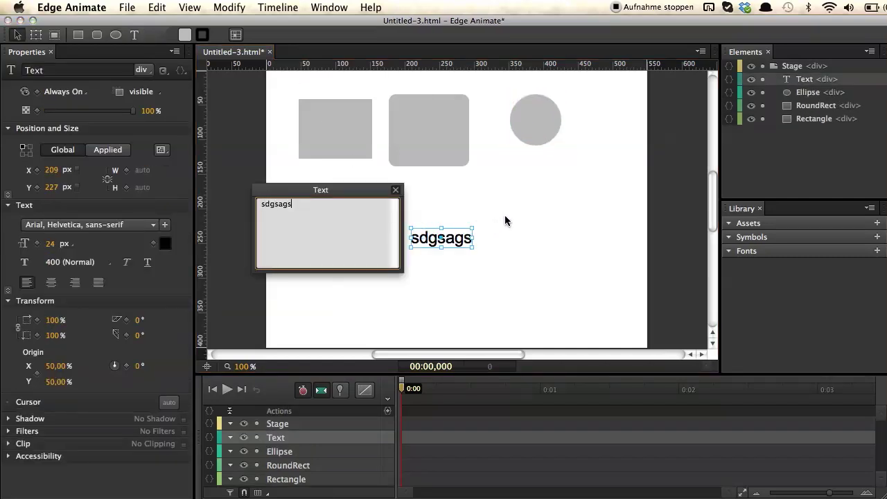
{"action": "key", "text": "Escape"}
{"action": "left_click", "coordinate": [506, 220]}
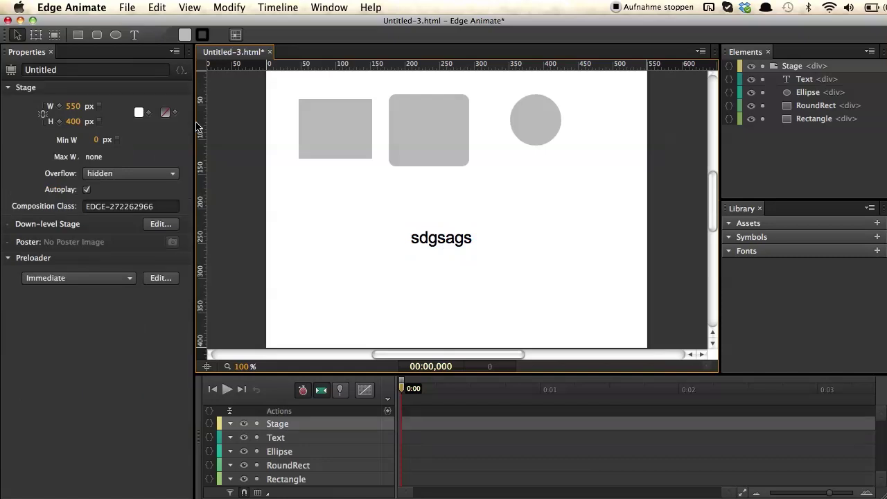
- Shrink the rectangle from its upper-right corner and move the rounded rectangle right to about X 195 px
{"action": "left_click", "coordinate": [313, 103]}
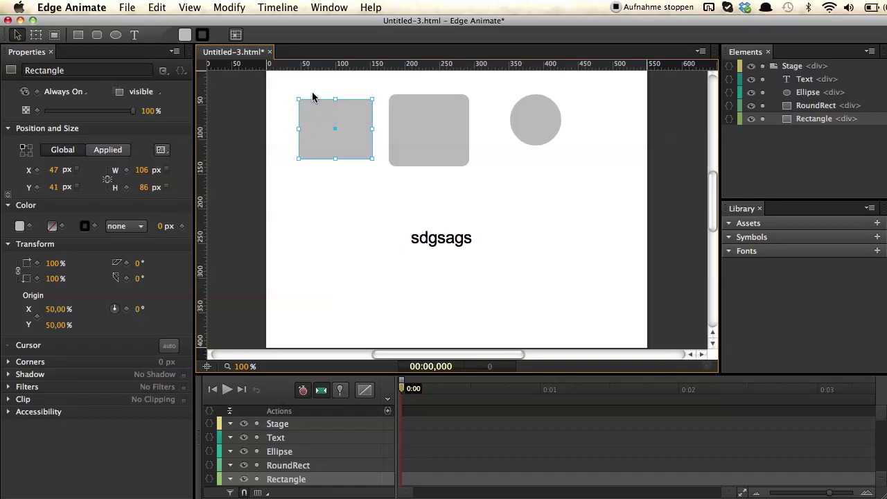
{"action": "left_click_drag", "start_coordinate": [372, 99], "coordinate": [342, 108]}
{"action": "left_click_drag", "start_coordinate": [436, 133], "coordinate": [462, 146]}
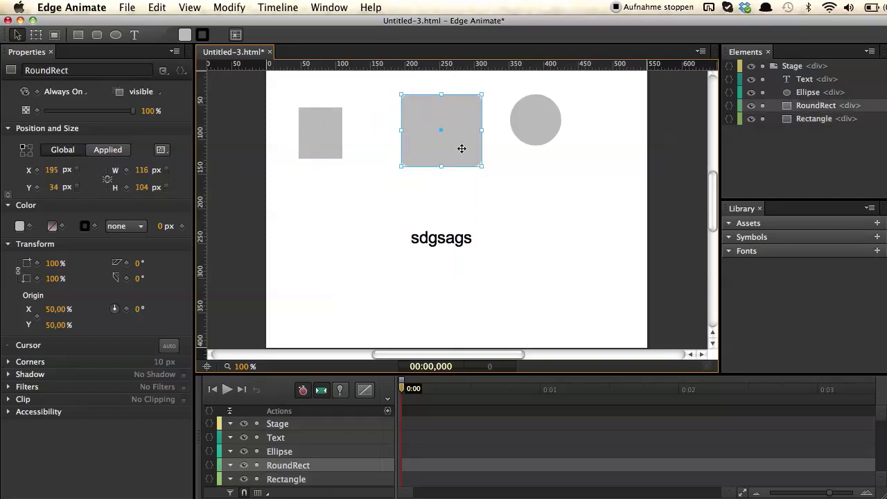
{"action": "left_click", "coordinate": [264, 173]}
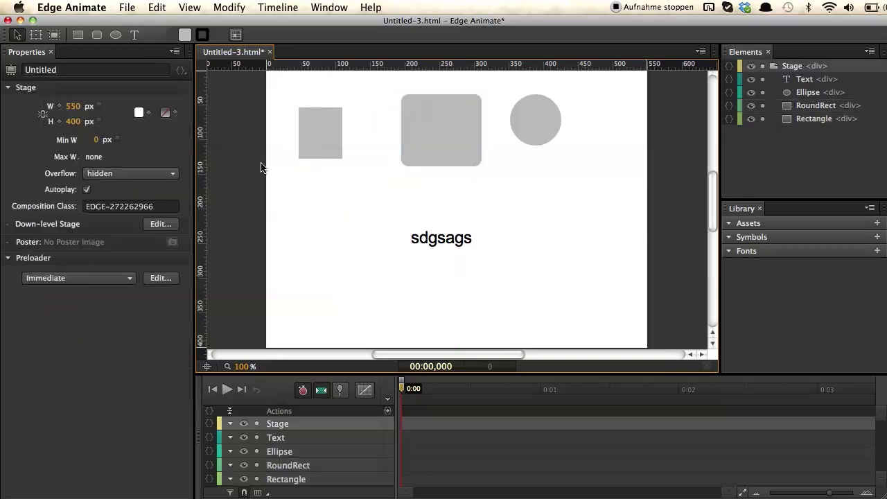
- Select the rectangle, rounded rectangle, text and ellipse in turn to compare their properties
{"action": "left_click", "coordinate": [322, 146]}
{"action": "left_click", "coordinate": [477, 118]}
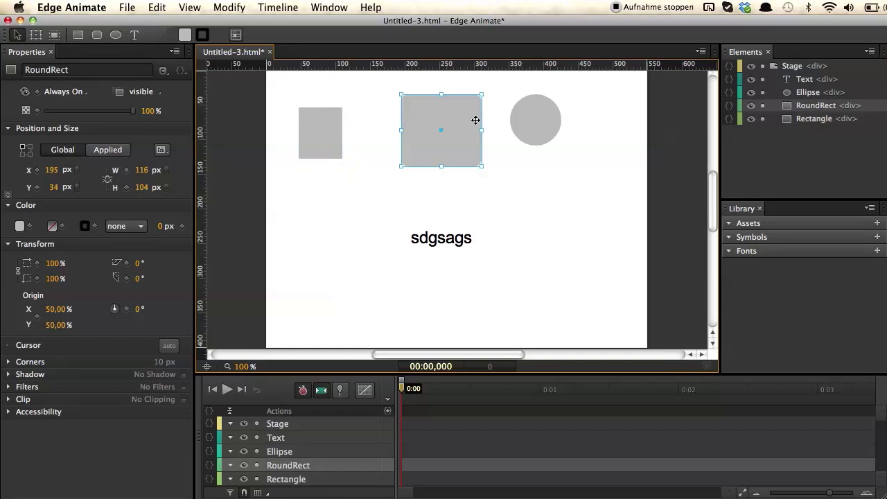
{"action": "left_click", "coordinate": [326, 118]}
{"action": "left_click", "coordinate": [452, 242]}
{"action": "left_click", "coordinate": [545, 104]}
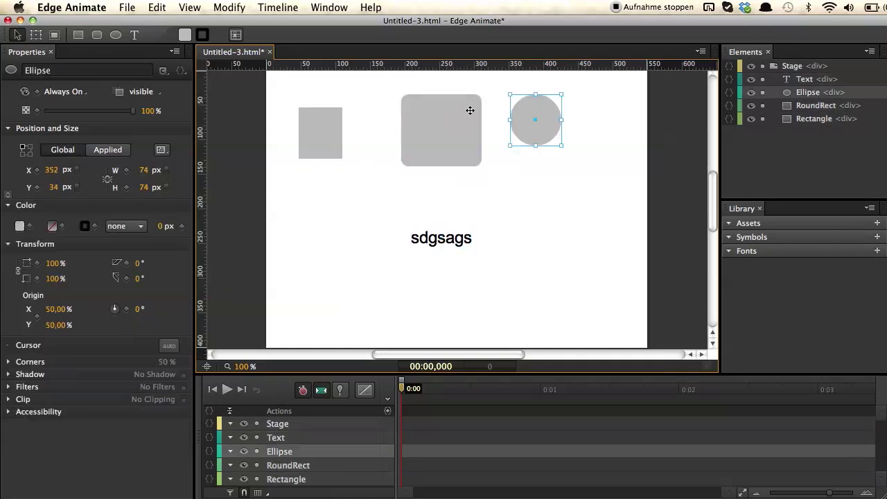
{"action": "left_click", "coordinate": [431, 113]}
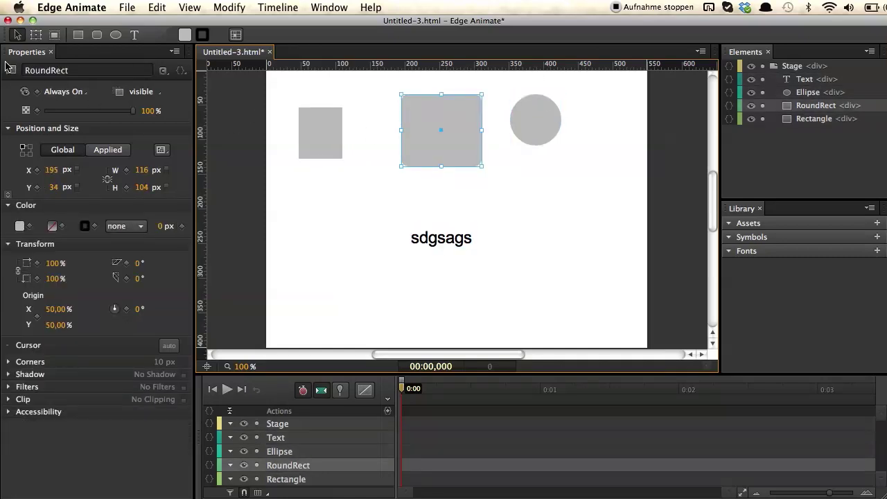
- Resize the stage to 569 px wide and 355 px high
{"action": "left_click", "coordinate": [244, 129]}
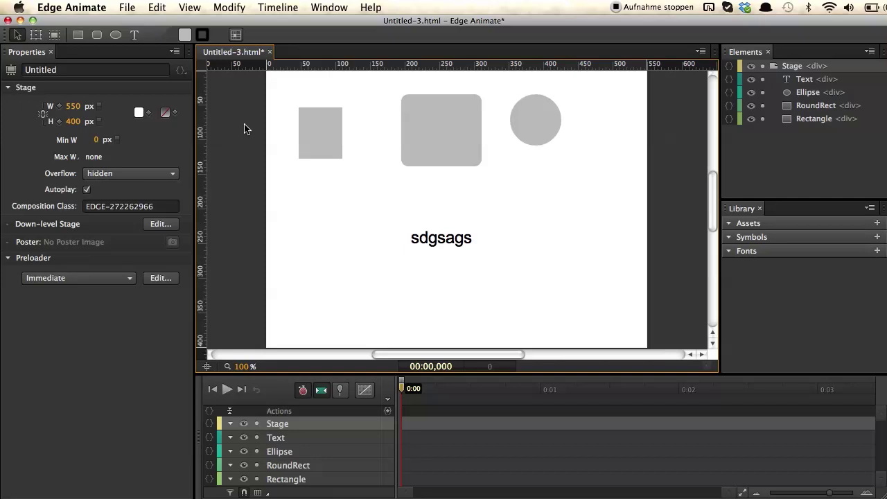
{"action": "left_click_drag", "start_coordinate": [73, 106], "coordinate": [42, 120]}
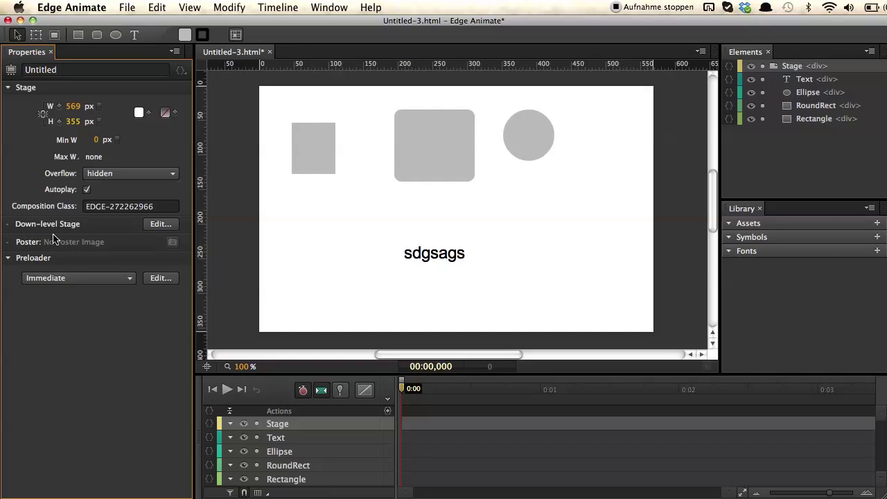
- Select the rectangle on the stage and change its background colour to red
{"action": "left_click", "coordinate": [299, 144]}
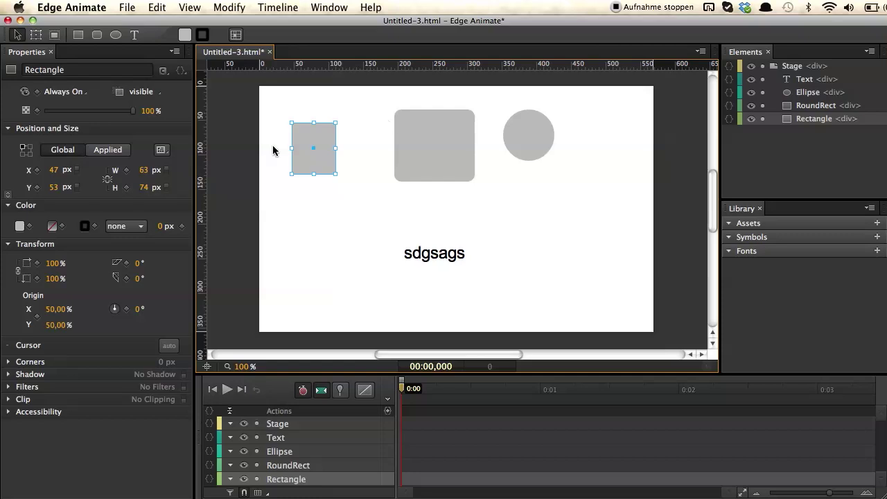
{"action": "left_click_drag", "start_coordinate": [90, 113], "coordinate": [147, 115]}
{"action": "left_click", "coordinate": [19, 226]}
{"action": "left_click_drag", "start_coordinate": [134, 331], "coordinate": [302, 171]}
{"action": "left_click", "coordinate": [307, 157]}
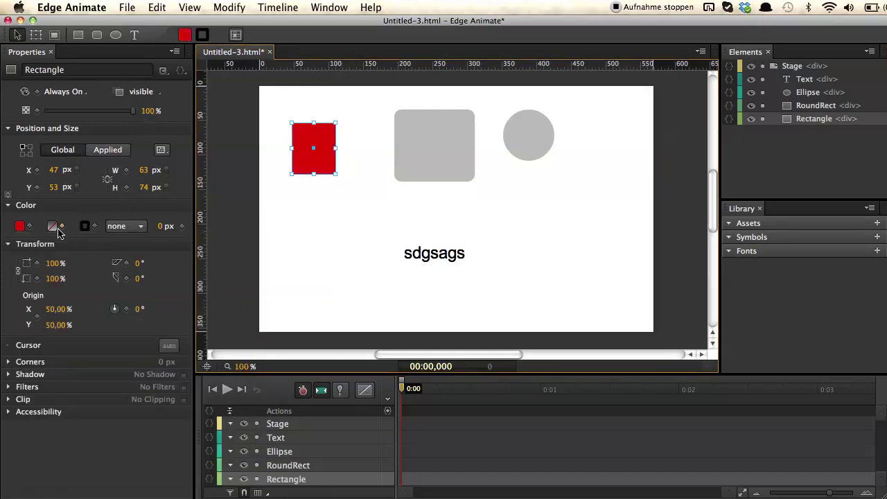
- Give the rectangle a 270° linear gradient running from purple to white, trying the radial type as well
{"action": "left_click", "coordinate": [52, 226]}
{"action": "left_click", "coordinate": [99, 259]}
{"action": "left_click", "coordinate": [120, 259]}
{"action": "left_click", "coordinate": [106, 259]}
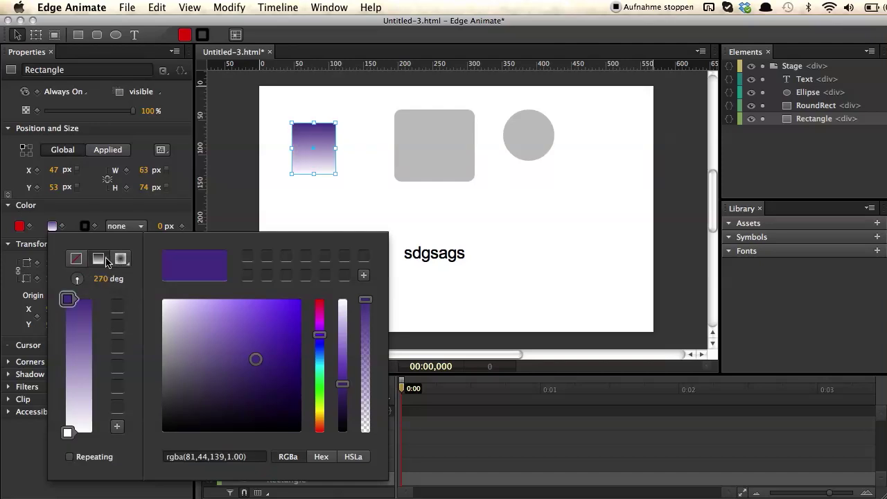
{"action": "left_click", "coordinate": [245, 164]}
- Add the Edge Web Font Dosis and apply it to the text "sdgsags"
{"action": "left_click", "coordinate": [414, 252]}
{"action": "left_click", "coordinate": [76, 225]}
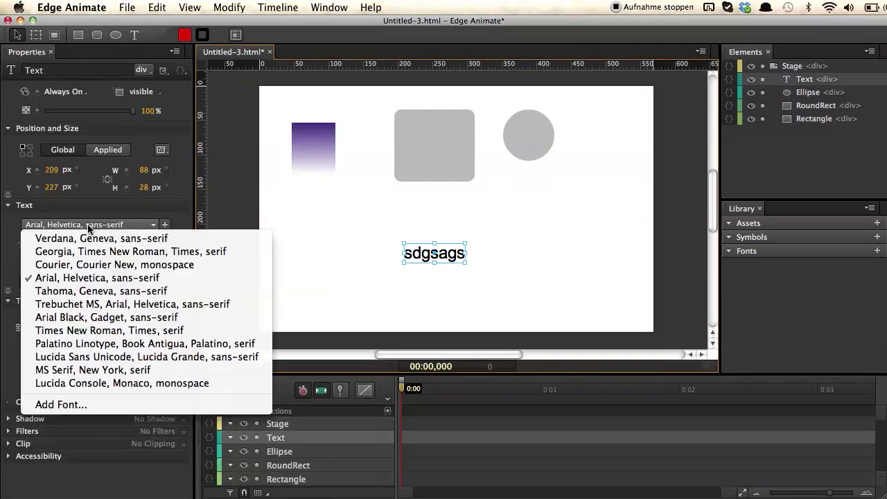
{"action": "left_click", "coordinate": [116, 408]}
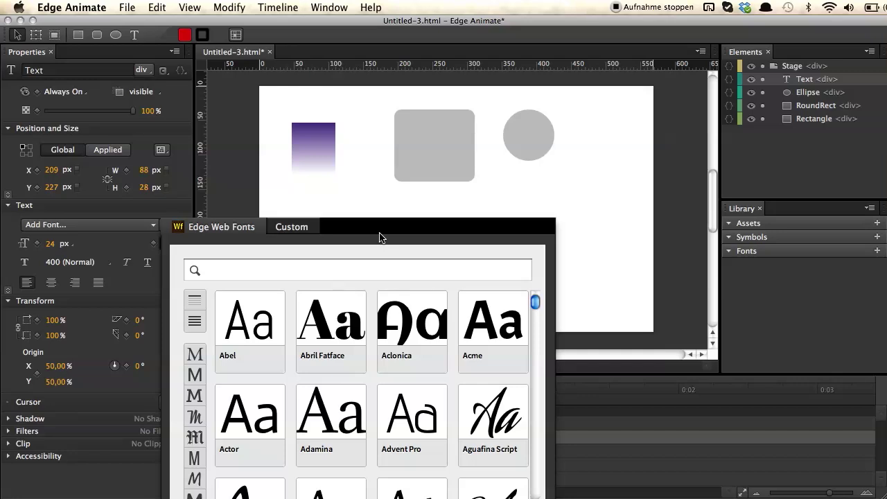
{"action": "left_click", "coordinate": [356, 270]}
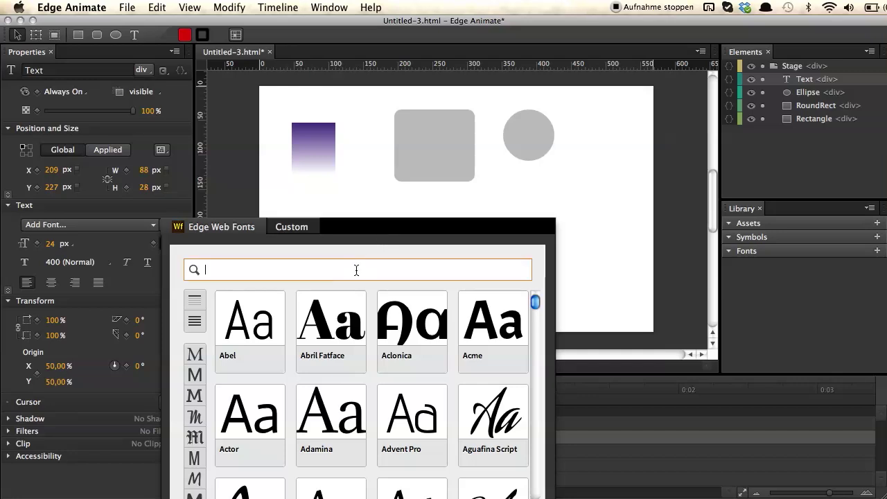
{"action": "type", "text": "Dosis"}
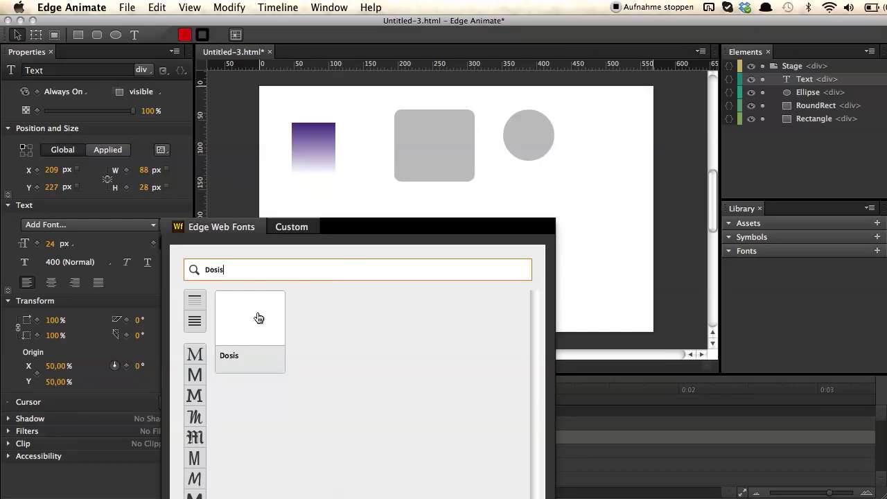
{"action": "left_click", "coordinate": [258, 317]}
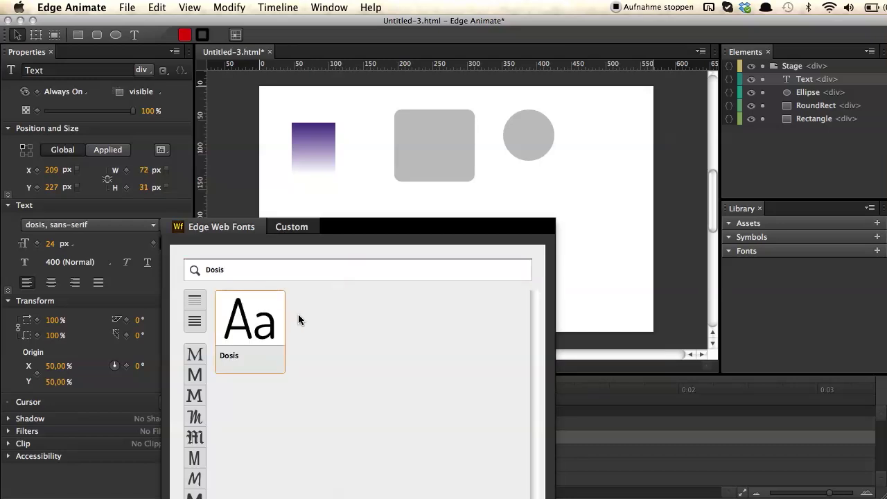
{"action": "left_click", "coordinate": [514, 214]}
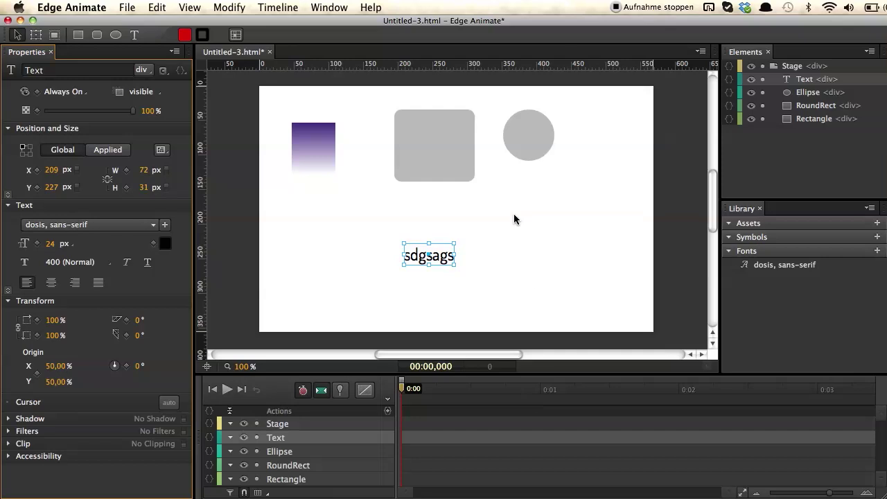
- Set the text's font size to 66 px and place it at about X 155, Y 167 px
{"action": "left_click", "coordinate": [401, 244]}
{"action": "left_click", "coordinate": [416, 255]}
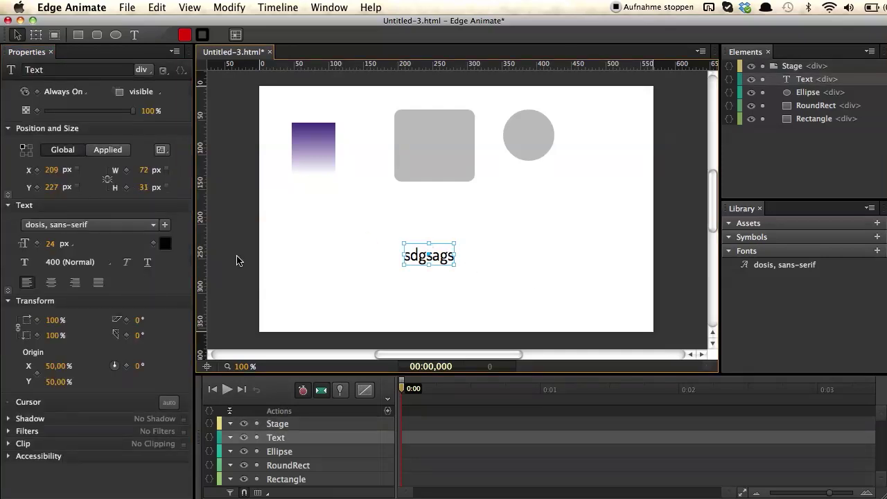
{"action": "left_click_drag", "start_coordinate": [48, 246], "coordinate": [303, 219]}
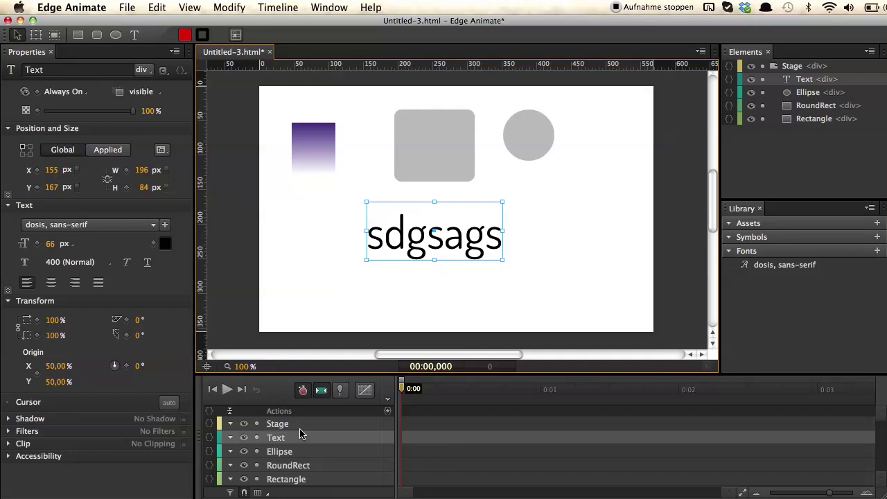
- Select the ellipse, the text and the stage in the timeline to examine their layers
{"action": "left_click", "coordinate": [283, 451]}
{"action": "left_click", "coordinate": [285, 437]}
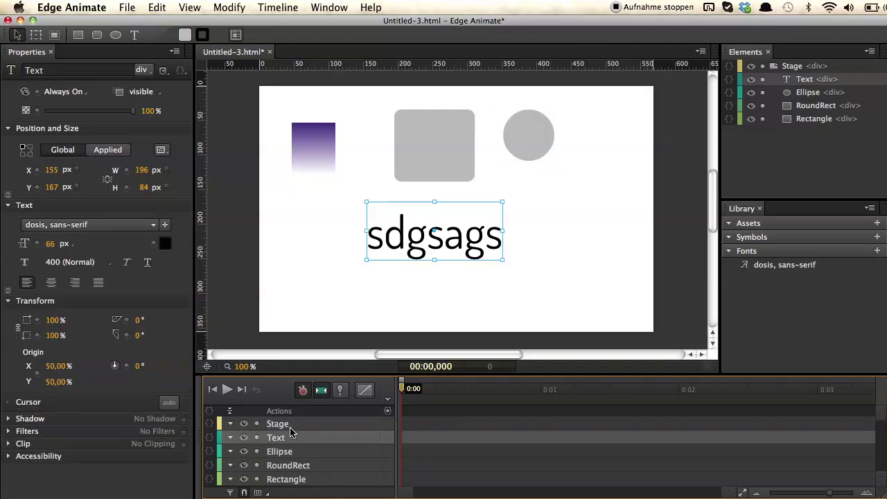
{"action": "left_click", "coordinate": [290, 424]}
{"action": "mouse_move", "coordinate": [402, 386]}
{"action": "left_mouse_down"}
{"action": "mouse_move", "coordinate": [643, 395]}
{"action": "mouse_move", "coordinate": [402, 387]}
{"action": "left_mouse_up"}
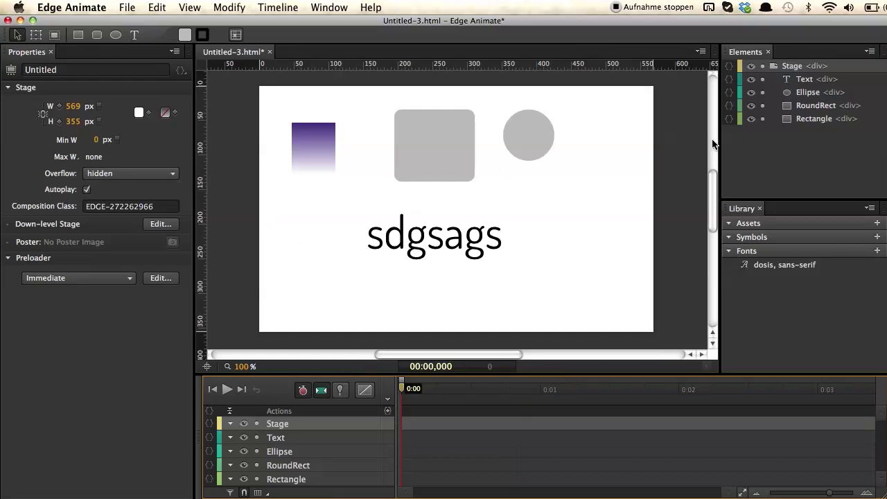
- Nest the Text element inside RoundRect and check collapsing and expanding the group
{"action": "left_click", "coordinate": [791, 82]}
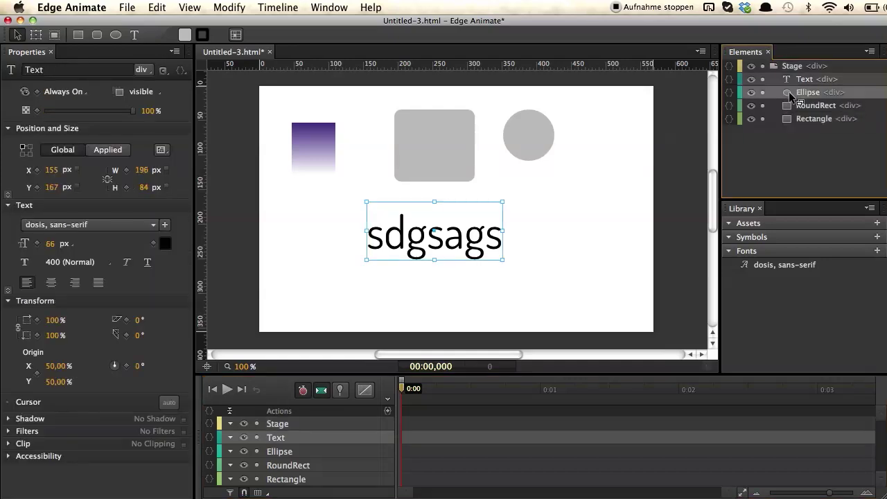
{"action": "left_click_drag", "start_coordinate": [789, 110], "coordinate": [791, 110]}
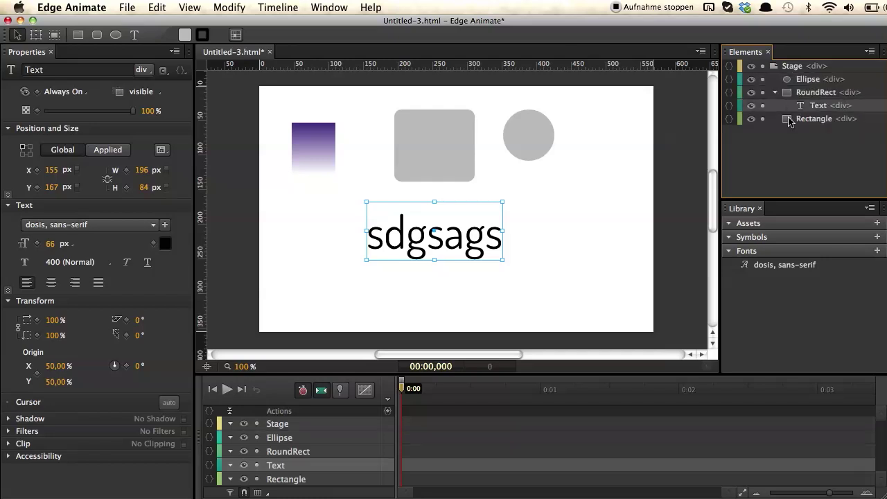
{"action": "left_click", "coordinate": [776, 97]}
{"action": "left_click", "coordinate": [776, 93]}
{"action": "left_click", "coordinate": [776, 94]}
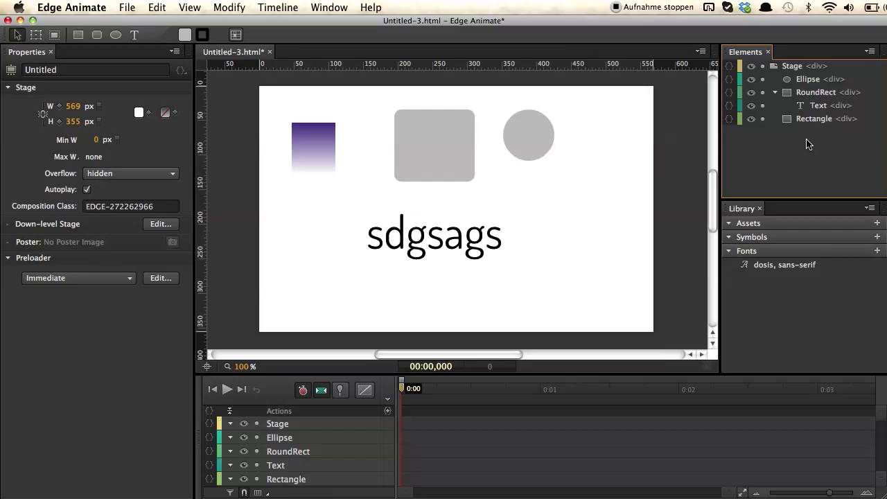
- Examine the font entry "dosis, sans-serif" in the library
{"action": "left_click", "coordinate": [754, 213]}
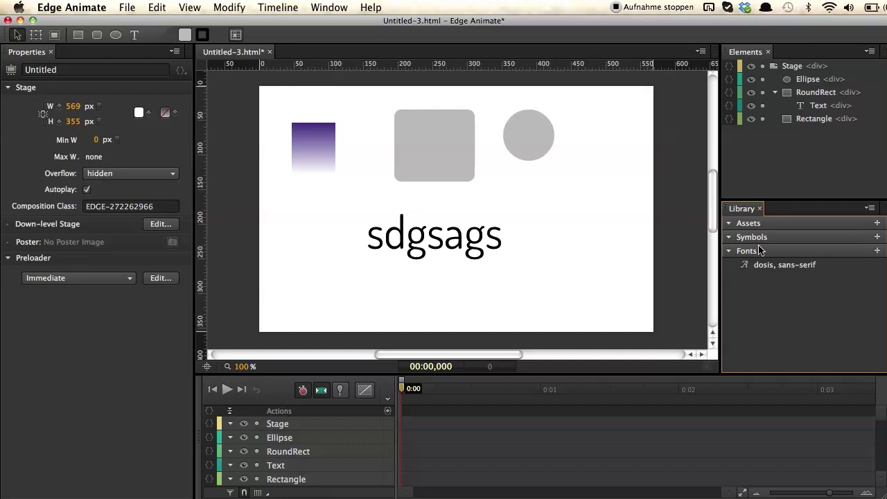
{"action": "left_click", "coordinate": [783, 270]}
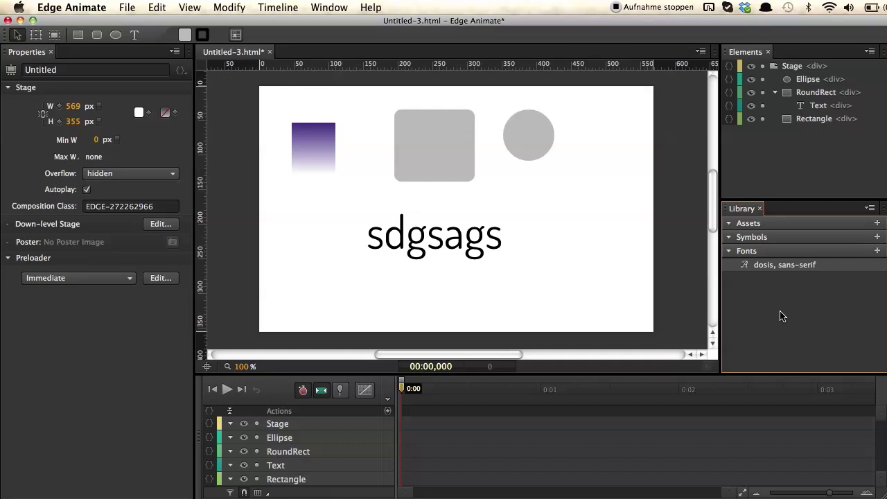
- Switch to Finder, open ShadowRobScene.an in Edge Animate and display the whole stage at 62% zoom
{"action": "key", "text": "super+Tab"}
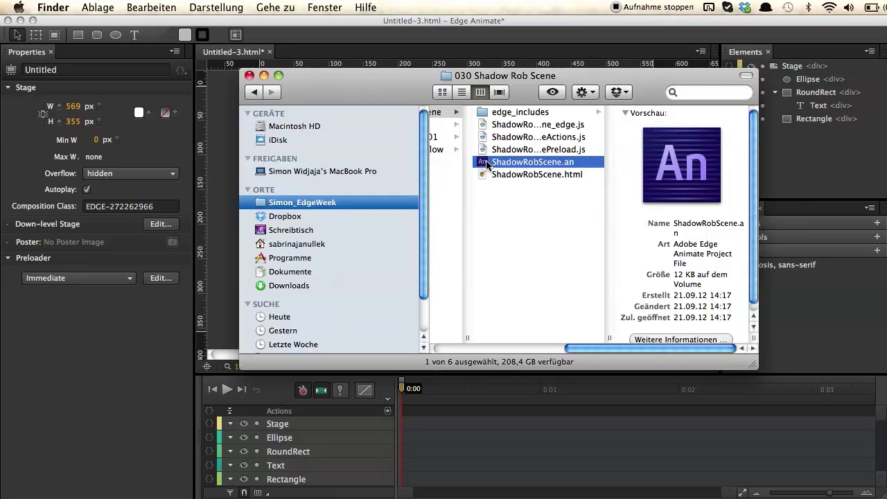
{"action": "double_click", "coordinate": [484, 160]}
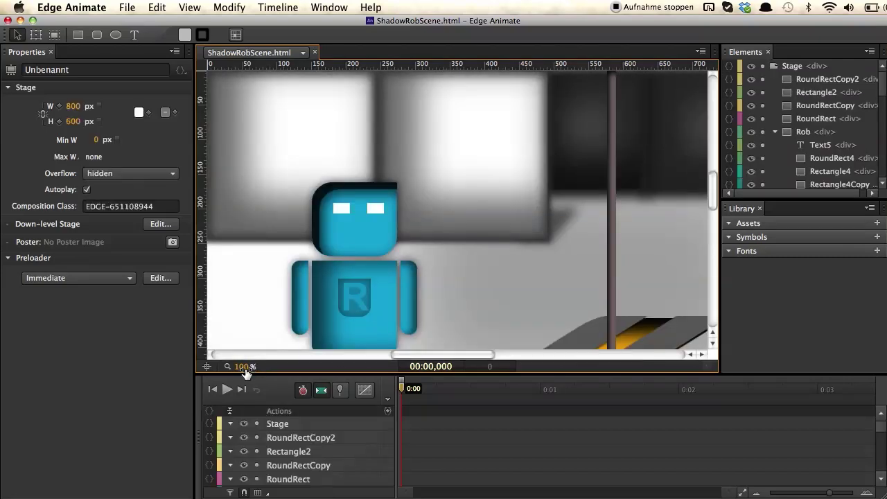
{"action": "left_click", "coordinate": [242, 367]}
{"action": "type", "text": "5"}
{"action": "left_click", "coordinate": [244, 367]}
{"action": "key", "text": "BackSpace"}
{"action": "key", "text": "BackSpace"}
{"action": "key", "text": "Return"}
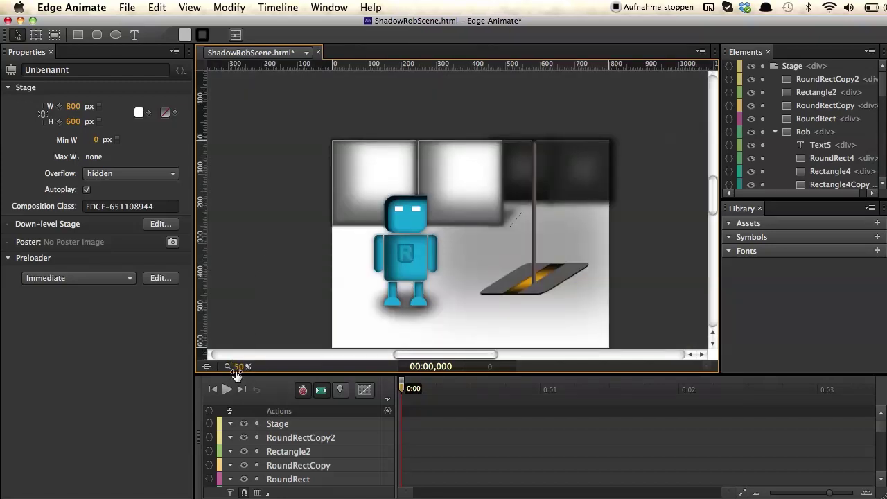
{"action": "left_click_drag", "start_coordinate": [235, 367], "coordinate": [530, 272]}
{"action": "left_click_drag", "start_coordinate": [714, 192], "coordinate": [719, 196]}
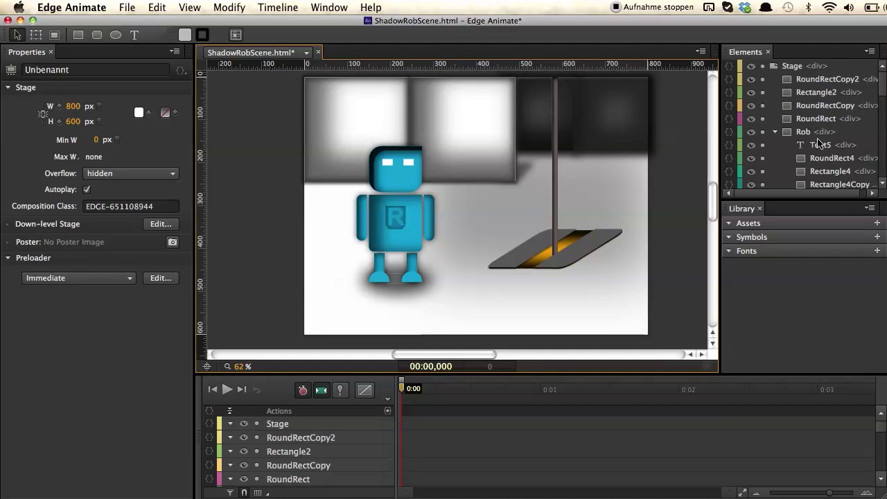
- Examine the element hierarchy of the robot scene and the individual shapes that form the robot and the striped platform
{"action": "left_click_drag", "start_coordinate": [794, 200], "coordinate": [783, 317]}
{"action": "scroll", "coordinate": [804, 182], "scroll_direction": "down", "scroll_amount": 10}
{"action": "scroll", "coordinate": [804, 182], "scroll_direction": "up", "scroll_amount": 10}
{"action": "left_click", "coordinate": [815, 183]}
{"action": "left_click", "coordinate": [809, 118]}
{"action": "left_click", "coordinate": [813, 106]}
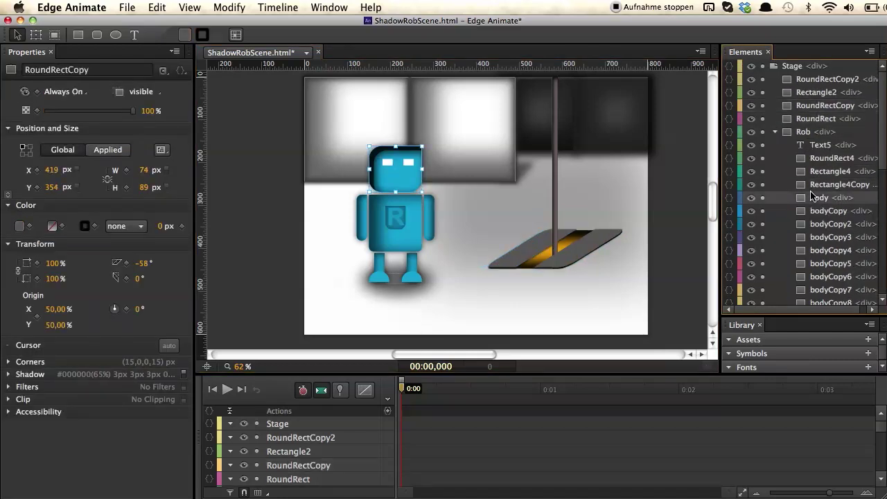
{"action": "left_click", "coordinate": [815, 197]}
{"action": "left_click", "coordinate": [522, 237]}
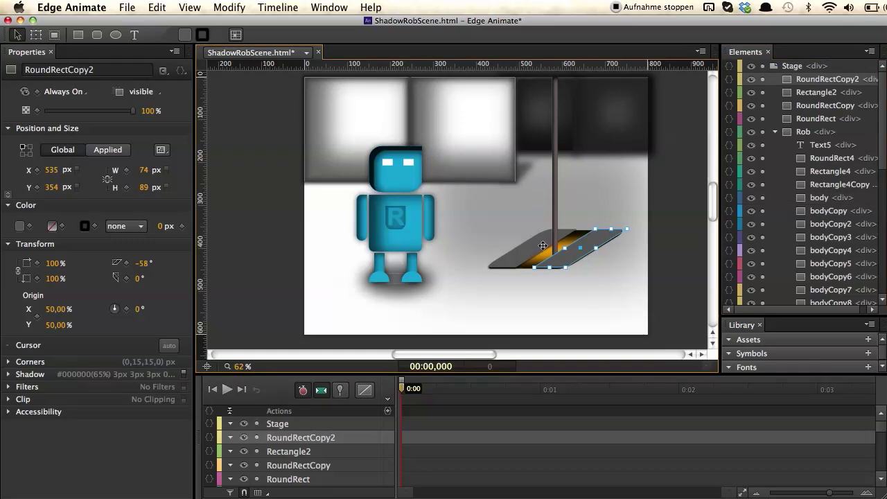
{"action": "left_click", "coordinate": [542, 242]}
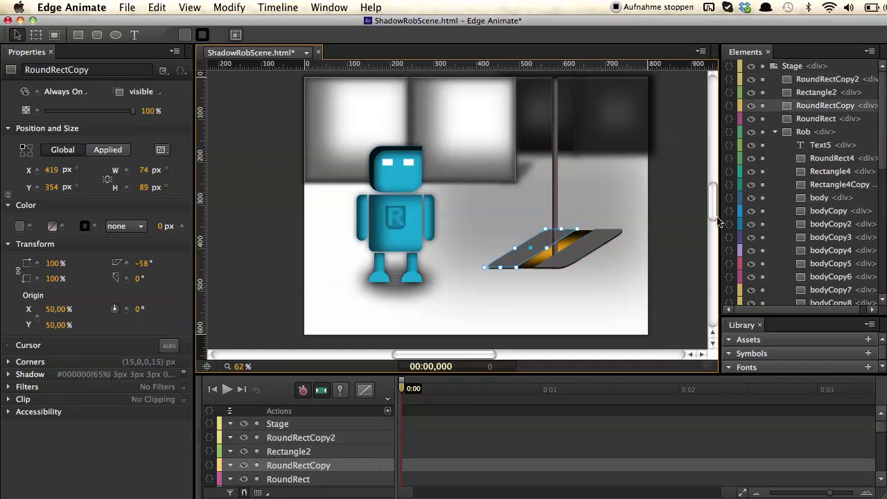
{"action": "left_click", "coordinate": [698, 224]}
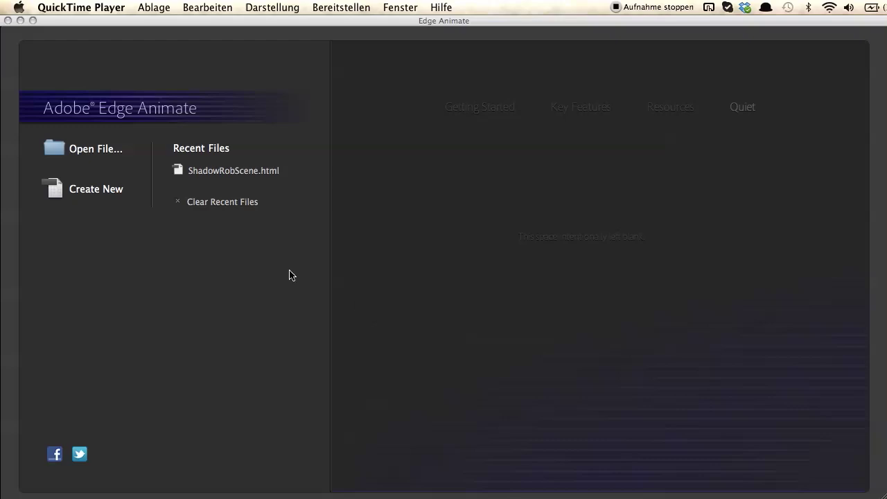
- Create a new blank composition
{"action": "left_click", "coordinate": [92, 194]}
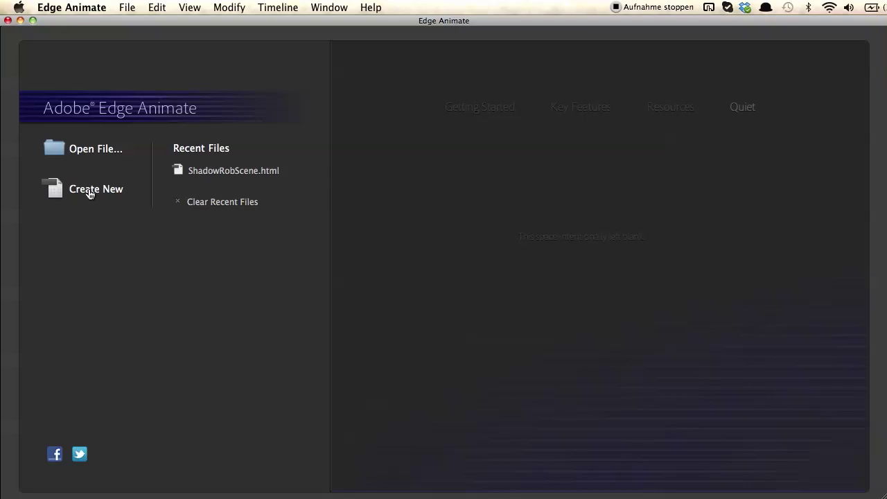
{"action": "left_click", "coordinate": [90, 191]}
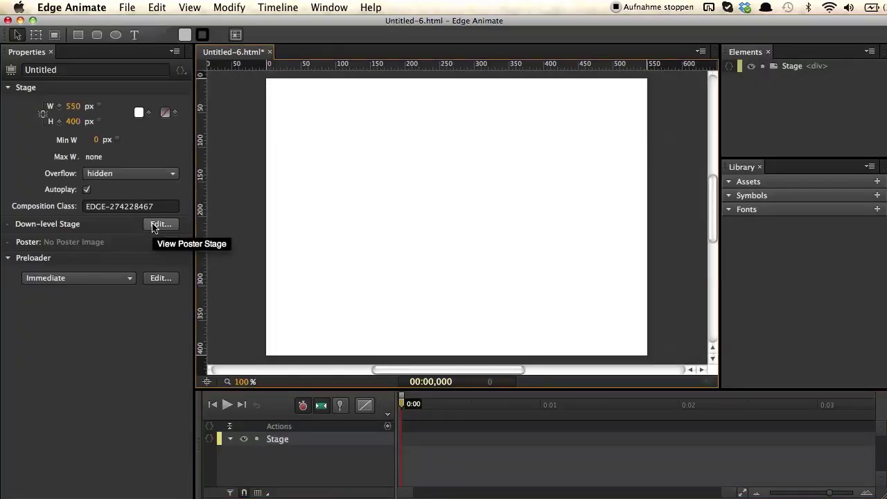
- Switch to Finder, add Ani_Front_300x300.png from the Assets folder to the stage and move it to about X 58, Y 66 px
{"action": "key", "text": "super+Tab"}
{"action": "key", "text": "super+Tab"}
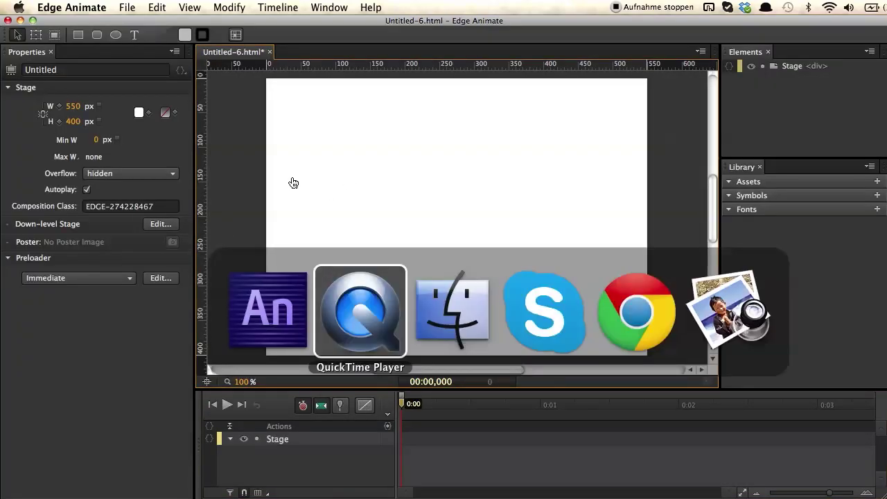
{"action": "left_click_drag", "start_coordinate": [327, 229], "coordinate": [481, 131]}
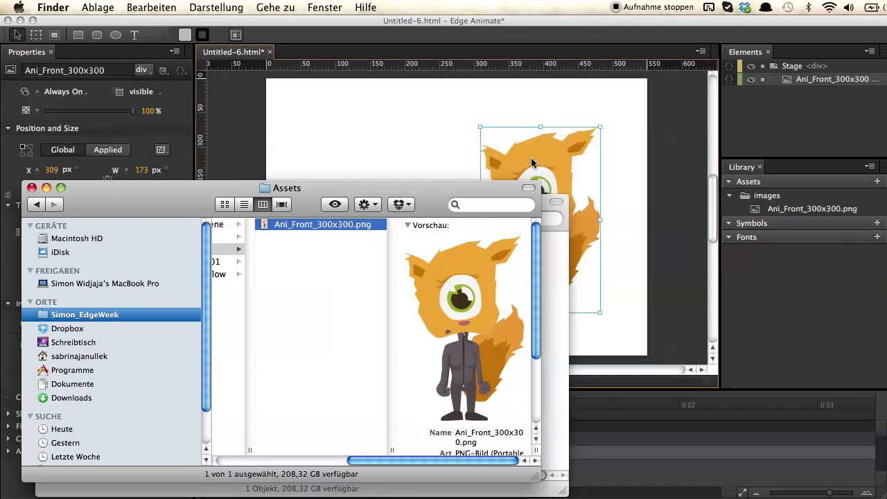
{"action": "left_click", "coordinate": [475, 151]}
{"action": "left_click_drag", "start_coordinate": [535, 158], "coordinate": [364, 158]}
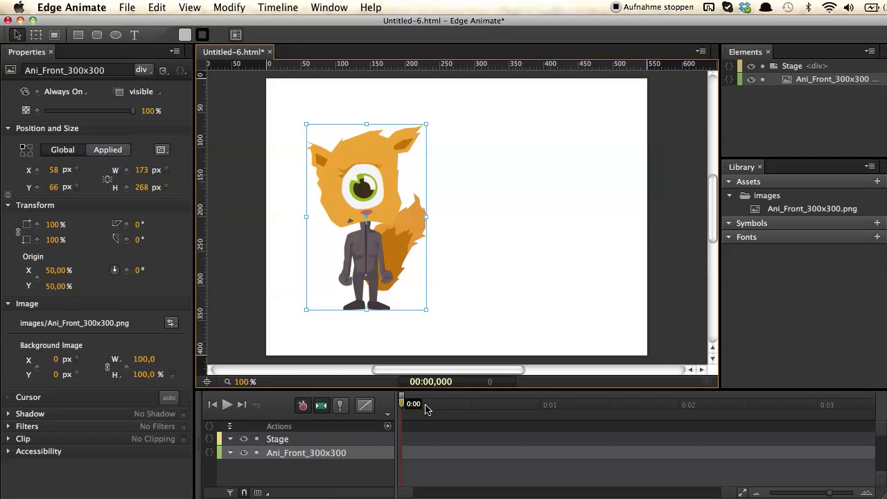
{"action": "left_click", "coordinate": [342, 406]}
{"action": "left_click", "coordinate": [341, 406]}
{"action": "left_click", "coordinate": [341, 406]}
{"action": "left_click", "coordinate": [341, 406]}
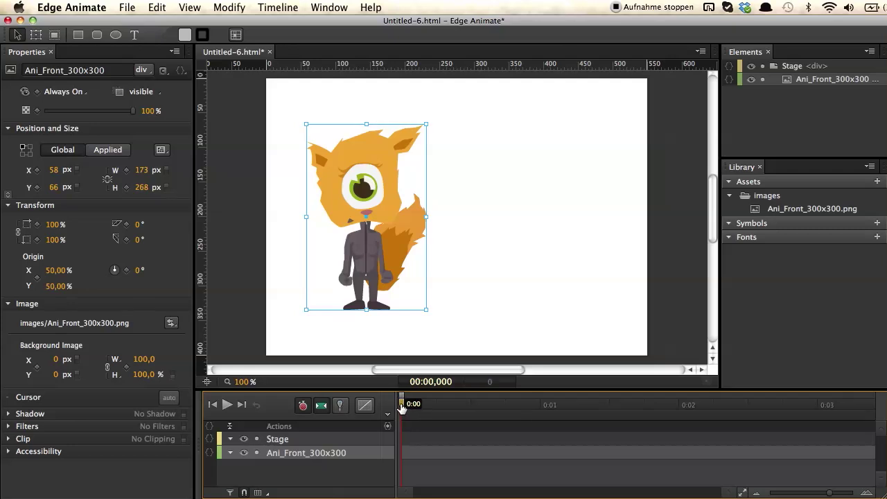
- Set the pin at 0:02 with the playhead at 0:00, and move the character image off the stage's right edge to X 556 px
{"action": "left_click", "coordinate": [402, 409]}
{"action": "left_click_drag", "start_coordinate": [401, 407], "coordinate": [681, 420]}
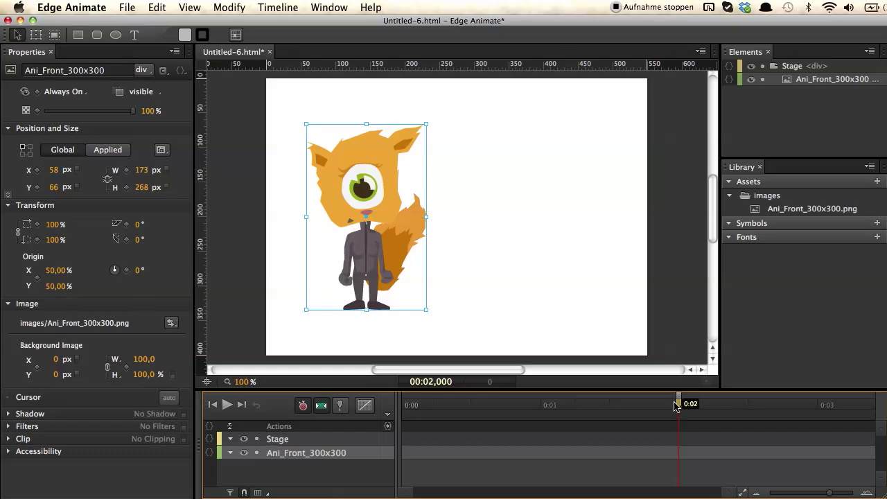
{"action": "key", "text": "p"}
{"action": "left_click_drag", "start_coordinate": [679, 409], "coordinate": [402, 392]}
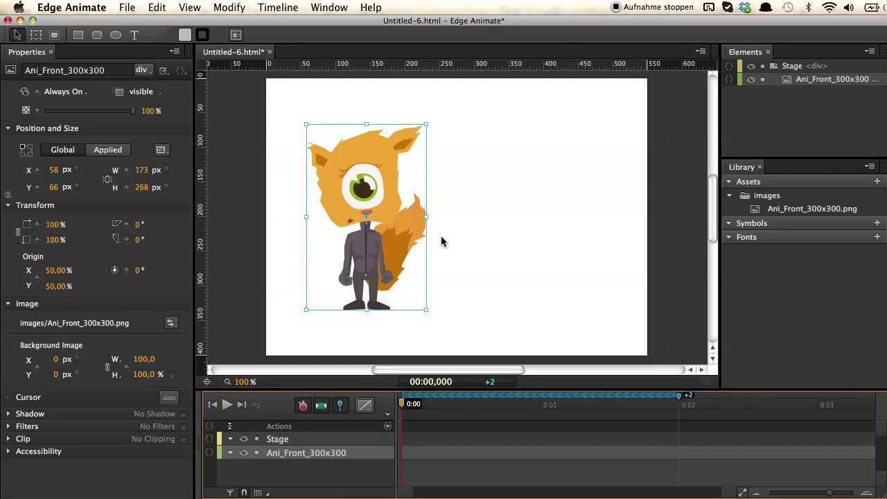
{"action": "left_click_drag", "start_coordinate": [347, 165], "coordinate": [679, 158]}
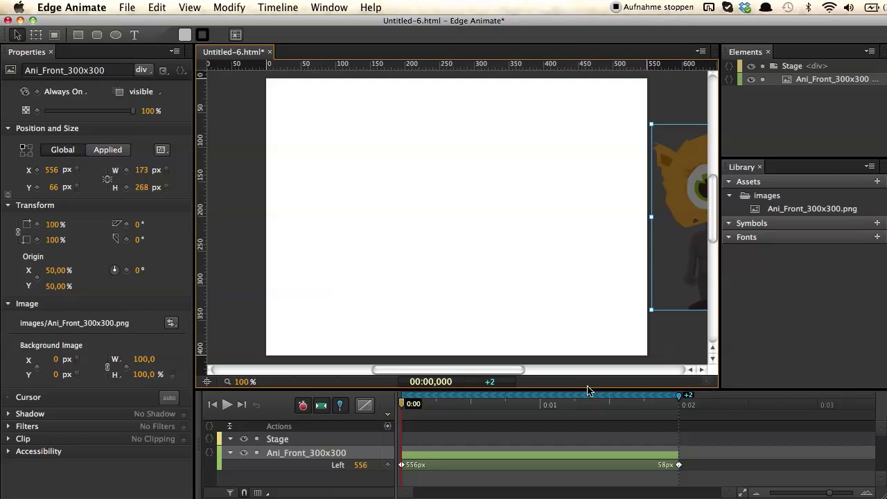
- Select the character's transition, turn off the pin and play the slide-in animation from 0:00
{"action": "left_click", "coordinate": [413, 451]}
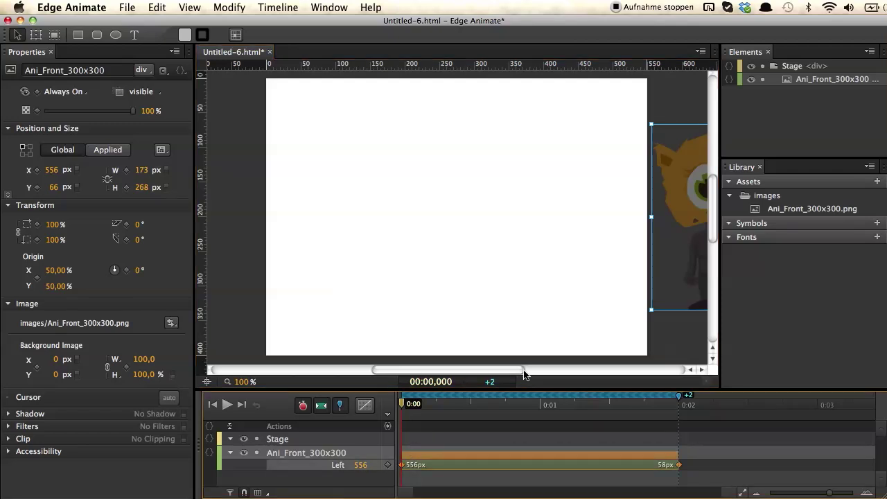
{"action": "left_click", "coordinate": [345, 410]}
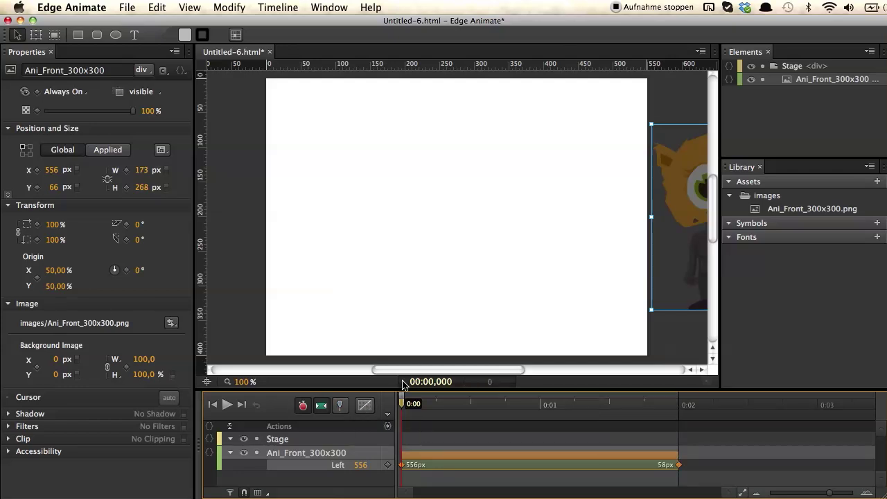
{"action": "left_click_drag", "start_coordinate": [420, 411], "coordinate": [372, 388]}
{"action": "key", "text": "space"}
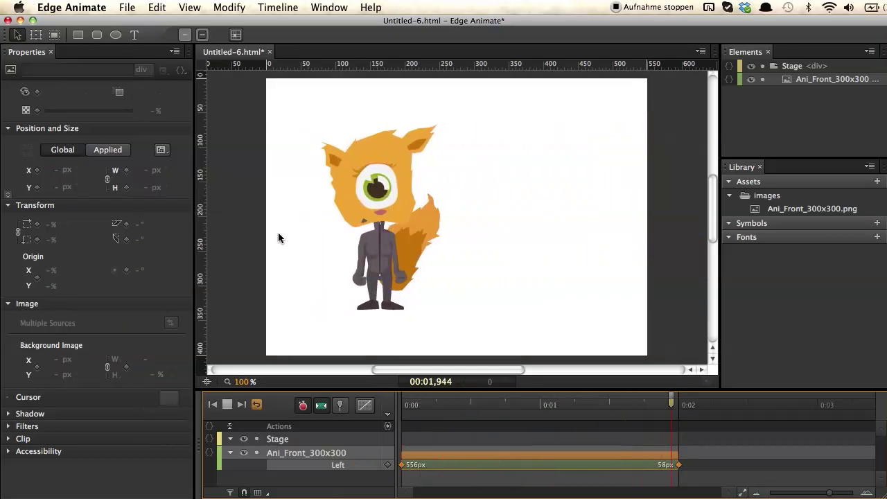
- Deselect the character and replay the slide-in animation from the start, returning the playhead to 0:00
{"action": "left_click_drag", "start_coordinate": [447, 405], "coordinate": [367, 399]}
{"action": "left_click", "coordinate": [226, 315]}
{"action": "key", "text": "space"}
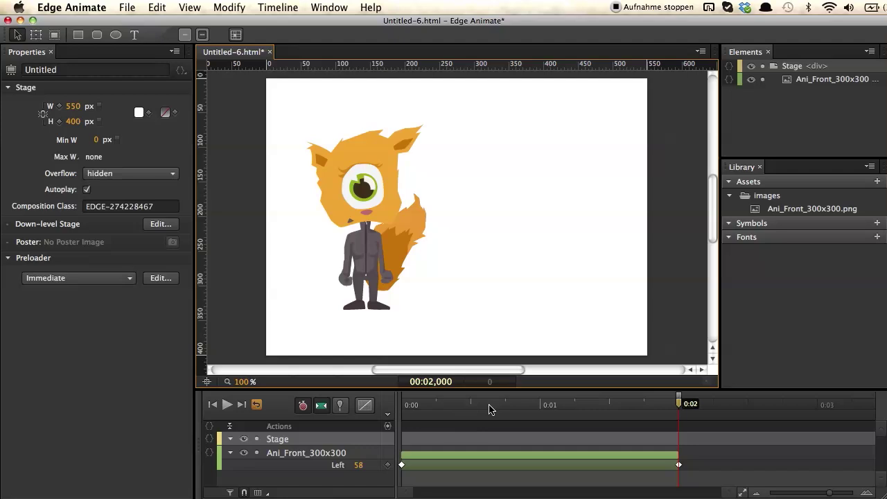
{"action": "left_click_drag", "start_coordinate": [488, 409], "coordinate": [404, 400]}
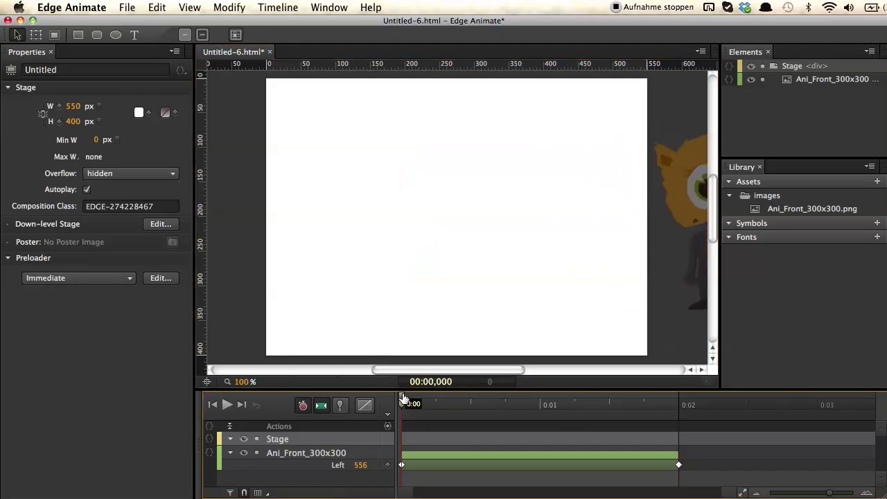
{"action": "key", "text": "space"}
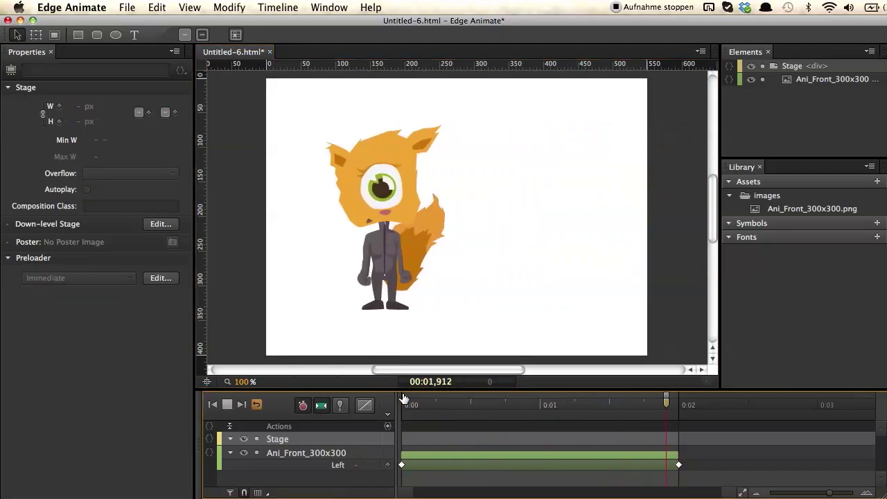
{"action": "mouse_move", "coordinate": [411, 405]}
{"action": "left_mouse_down"}
{"action": "mouse_move", "coordinate": [402, 404]}
{"action": "mouse_move", "coordinate": [580, 408]}
{"action": "mouse_move", "coordinate": [400, 402]}
{"action": "left_mouse_up"}
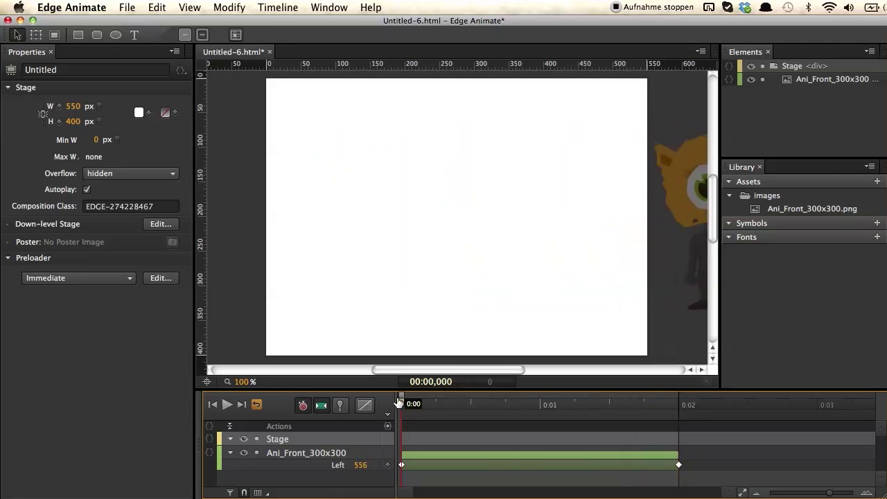
- Apply an Ease Out easing with an overshooting, oscillating curve to the character's transition and play it back
{"action": "left_click", "coordinate": [464, 454]}
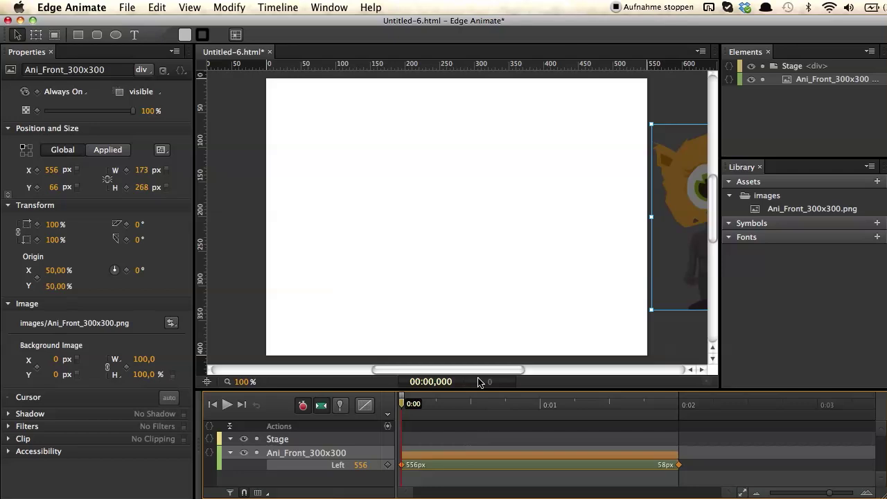
{"action": "left_click", "coordinate": [365, 407]}
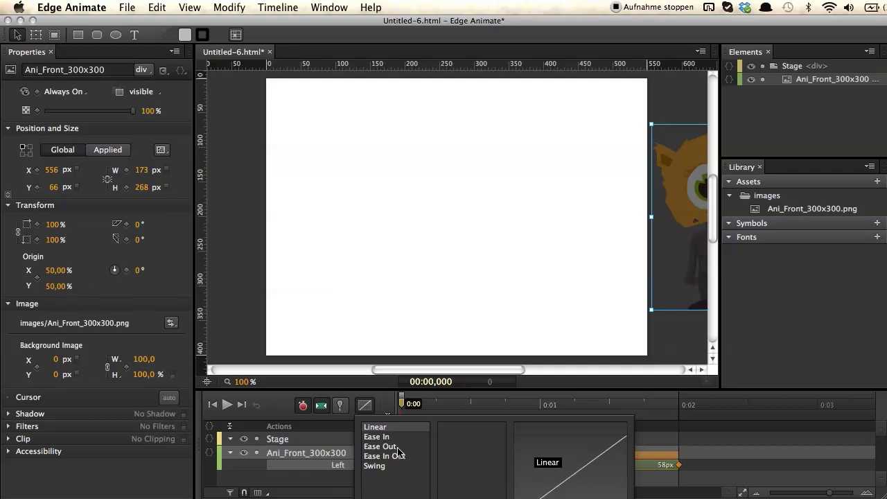
{"action": "mouse_move", "coordinate": [398, 448]}
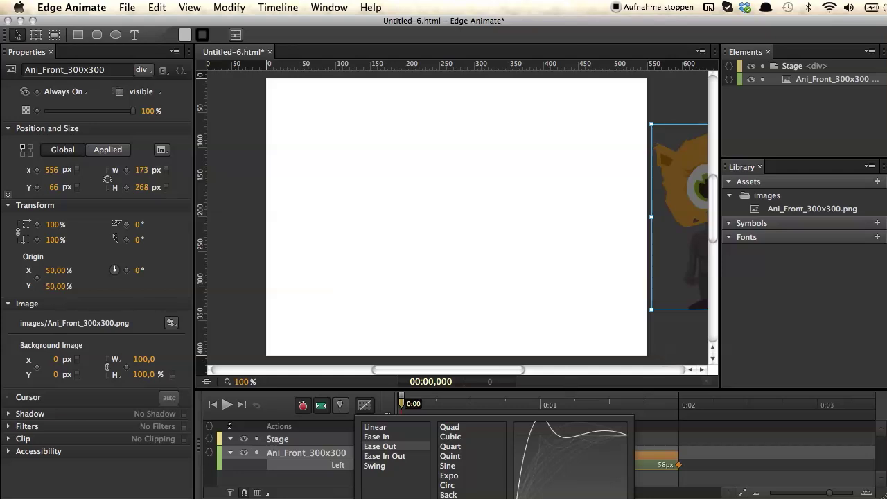
{"action": "left_click", "coordinate": [511, 365]}
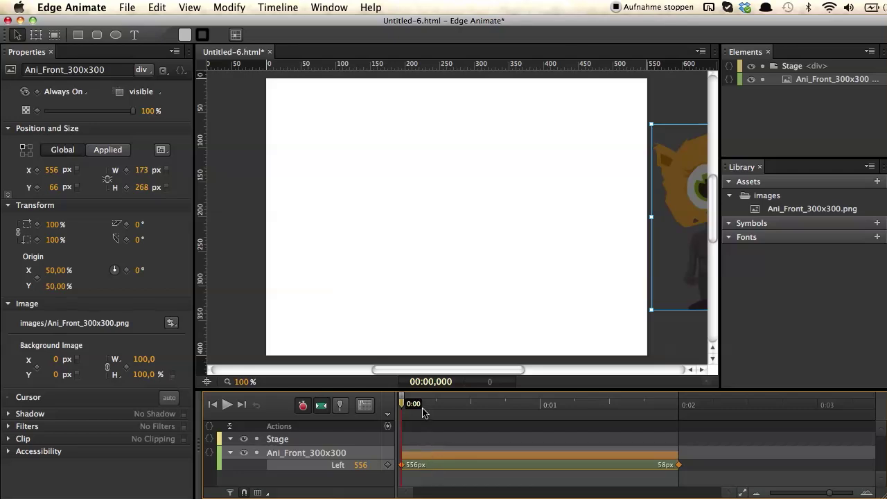
{"action": "key", "text": "space"}
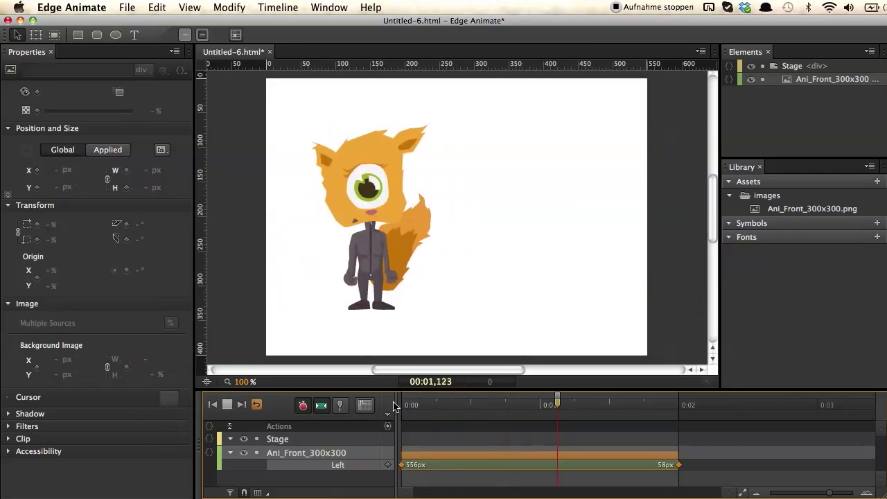
{"action": "left_click", "coordinate": [678, 405]}
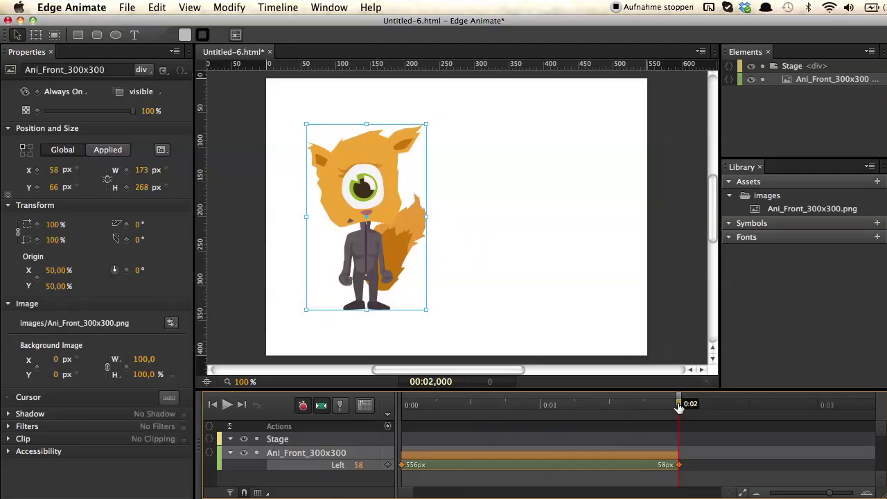
{"action": "key", "text": "space"}
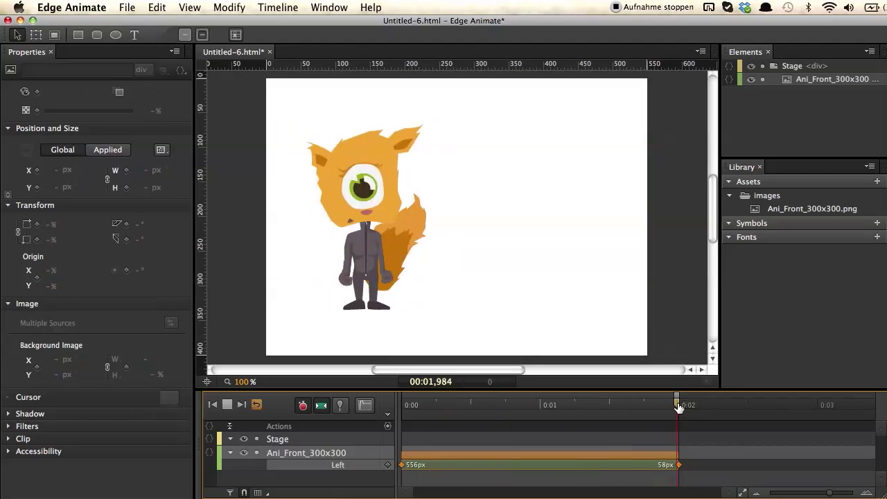
{"action": "key", "text": "space"}
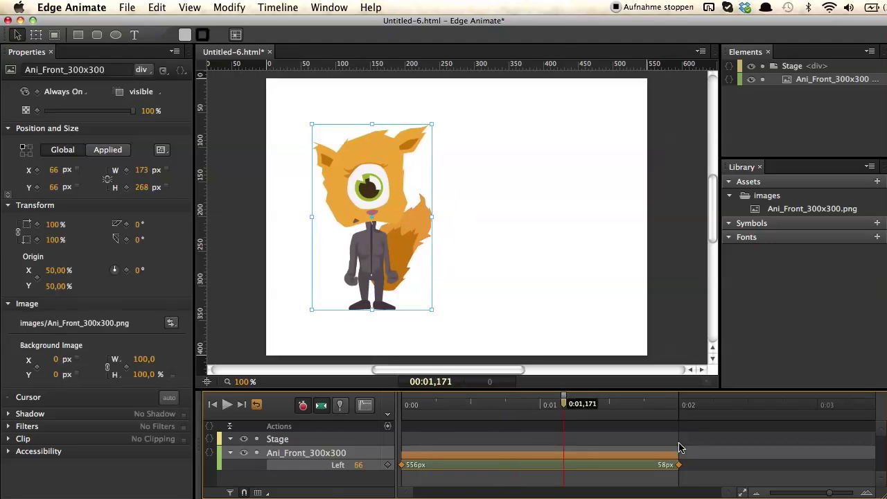
- Extend the character's transition to end at 0:03 and play the animation from the start
{"action": "left_click_drag", "start_coordinate": [679, 454], "coordinate": [818, 455]}
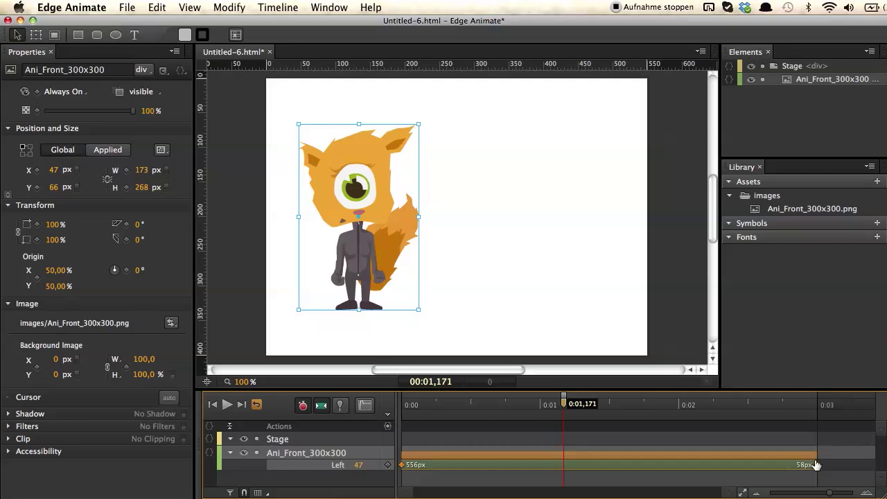
{"action": "left_click", "coordinate": [822, 405]}
{"action": "key", "text": "Home"}
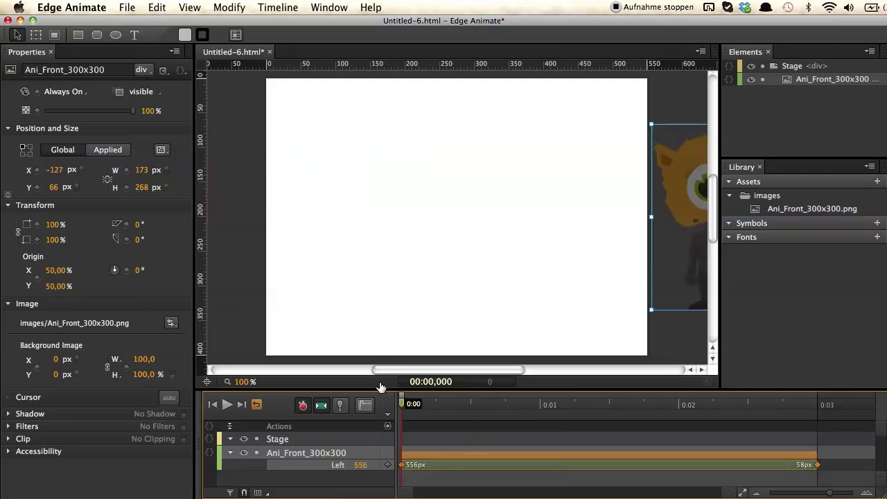
{"action": "key", "text": "space"}
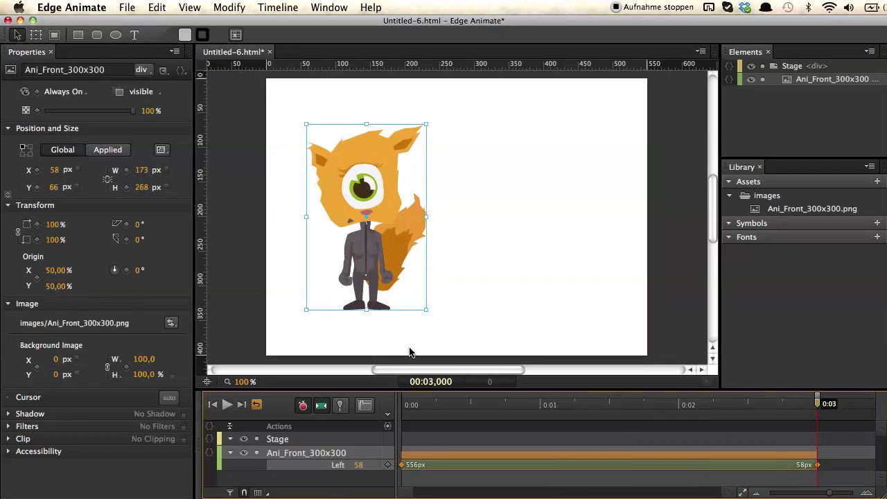
- Save the composition as an HTML file named index in the Live folder
{"action": "left_click", "coordinate": [214, 101]}
{"action": "left_click", "coordinate": [127, 7]}
{"action": "left_click", "coordinate": [178, 111]}
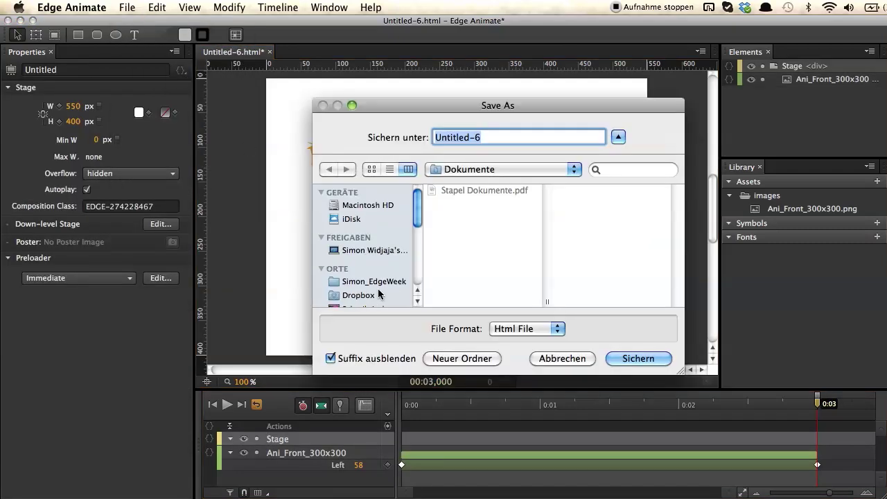
{"action": "left_click", "coordinate": [378, 281]}
{"action": "left_click", "coordinate": [449, 202]}
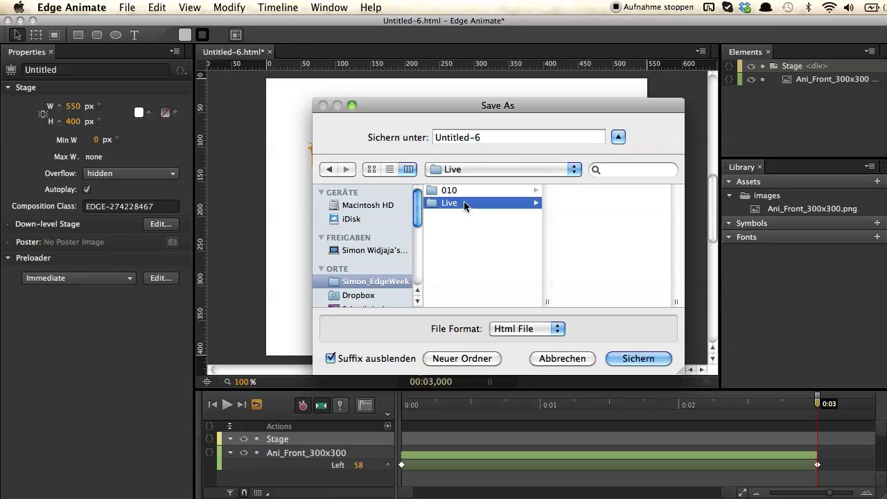
{"action": "left_click", "coordinate": [511, 135]}
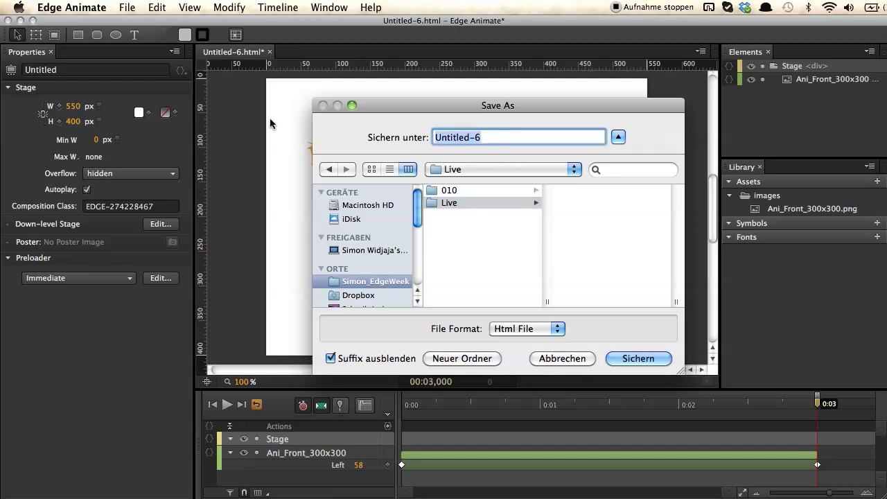
{"action": "type", "text": "index"}
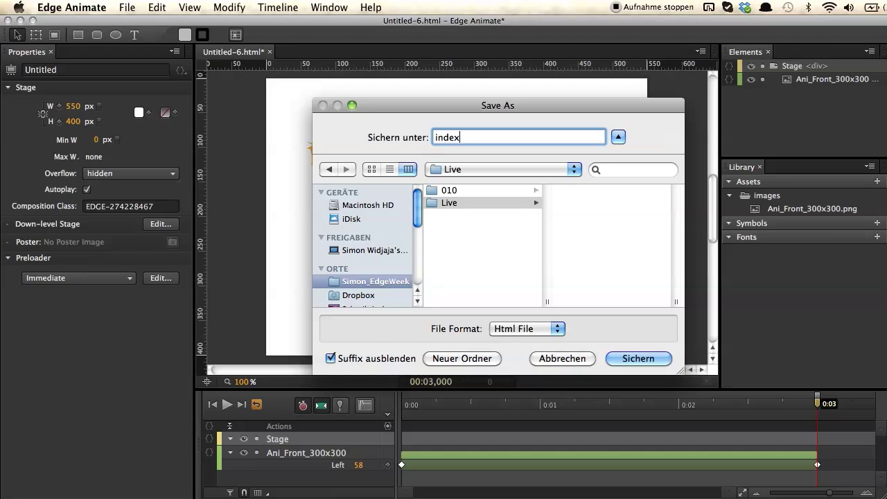
{"action": "key", "text": "Return"}
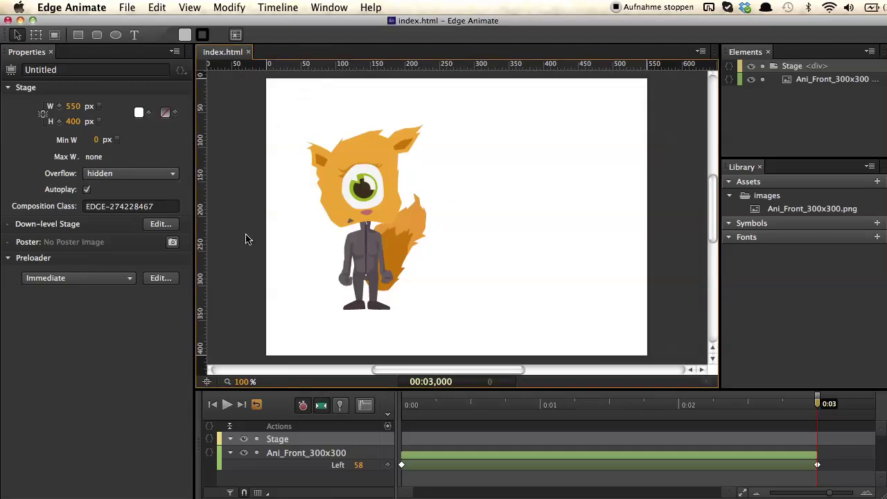
- Preview the composition in the browser and inspect the character image's element in enlarged developer tools
{"action": "left_click", "coordinate": [129, 7]}
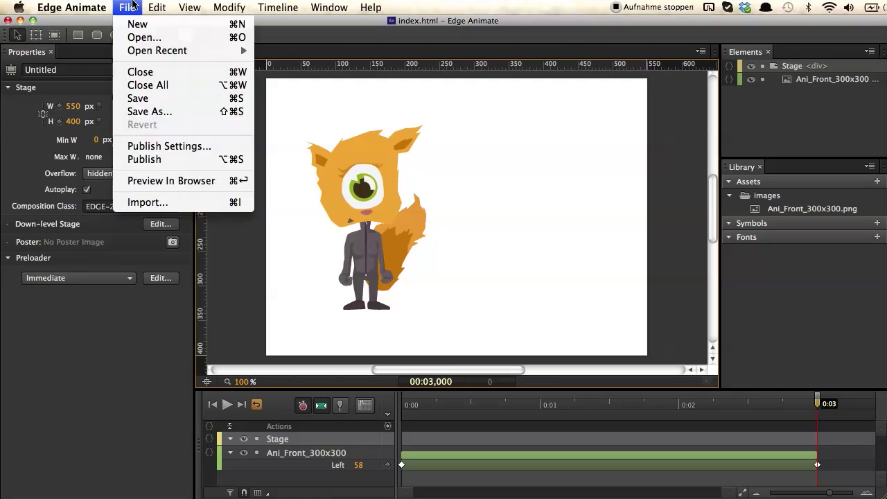
{"action": "left_click", "coordinate": [181, 181]}
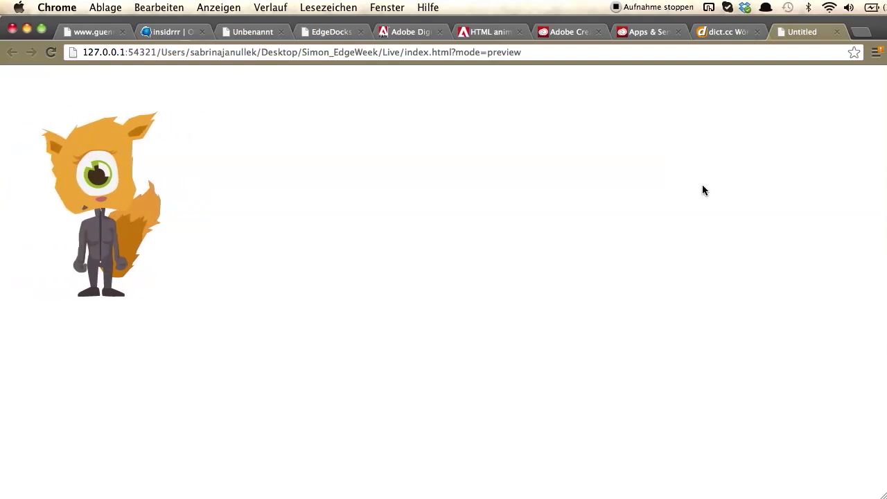
{"action": "right_click", "coordinate": [110, 192]}
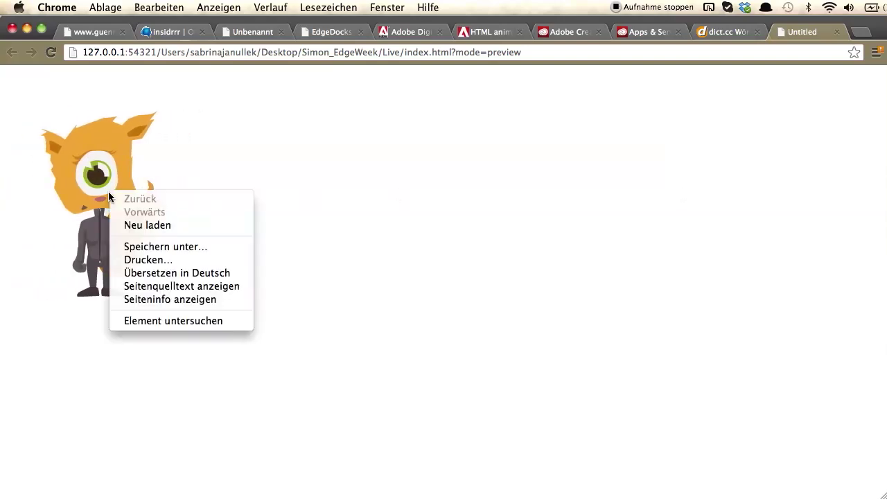
{"action": "left_click", "coordinate": [177, 321]}
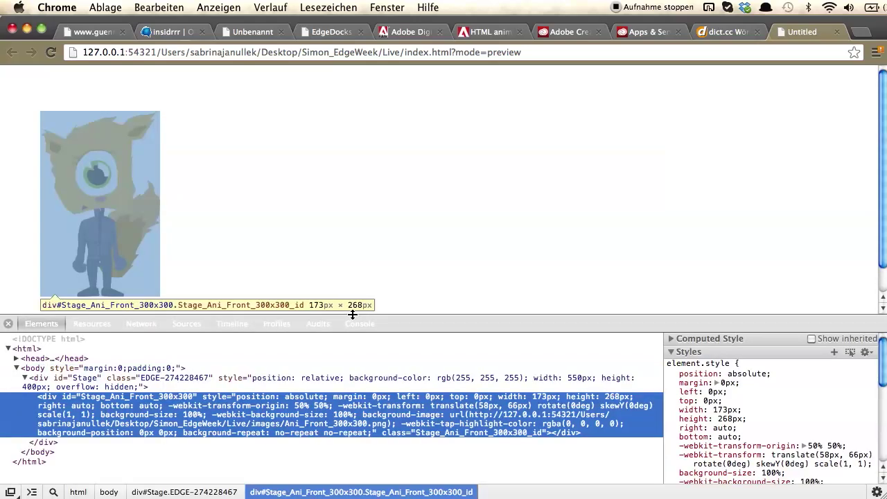
{"action": "left_click_drag", "start_coordinate": [354, 315], "coordinate": [360, 277]}
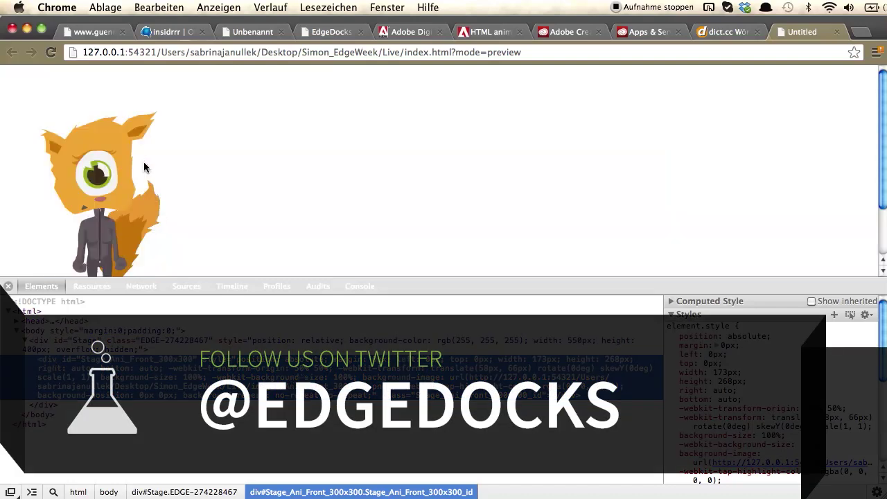
- Switch to Finder, examine index.an, index.html, index_edge.js and index_edgeActions.js in the Live folder, and return to the Chrome preview
{"action": "key", "text": "super+Tab"}
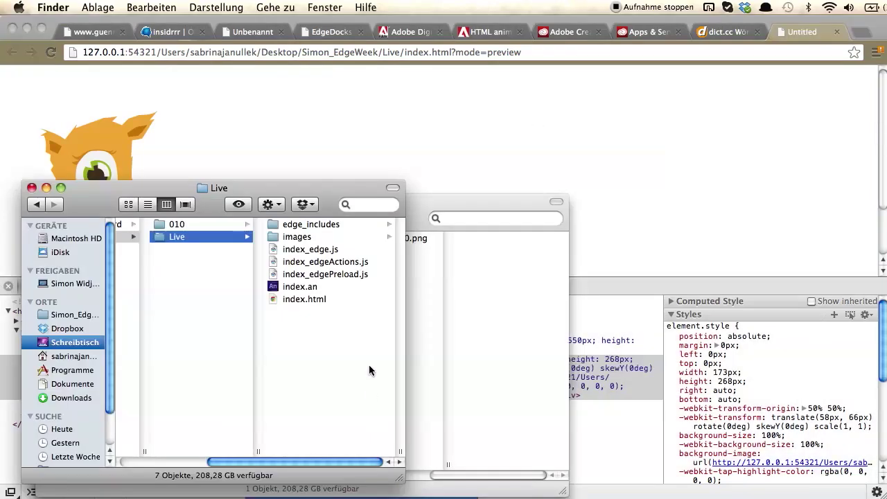
{"action": "left_click", "coordinate": [298, 288]}
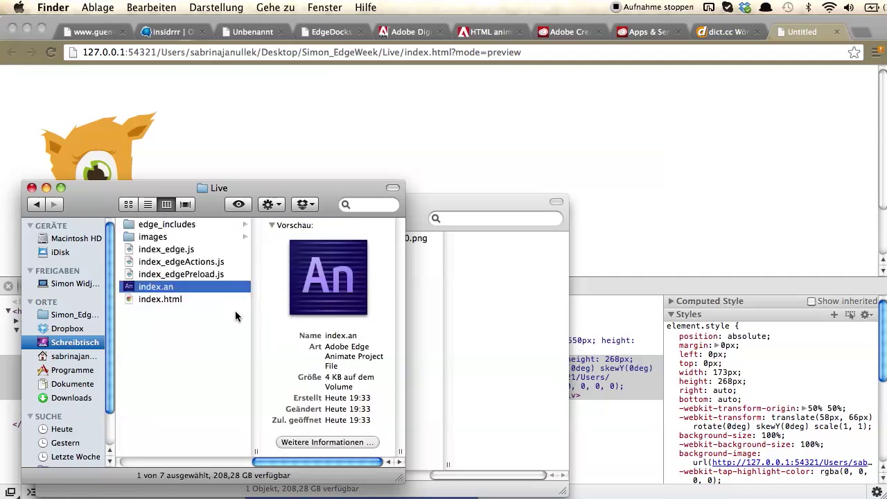
{"action": "left_click_drag", "start_coordinate": [308, 465], "coordinate": [337, 466]}
{"action": "left_click", "coordinate": [143, 306]}
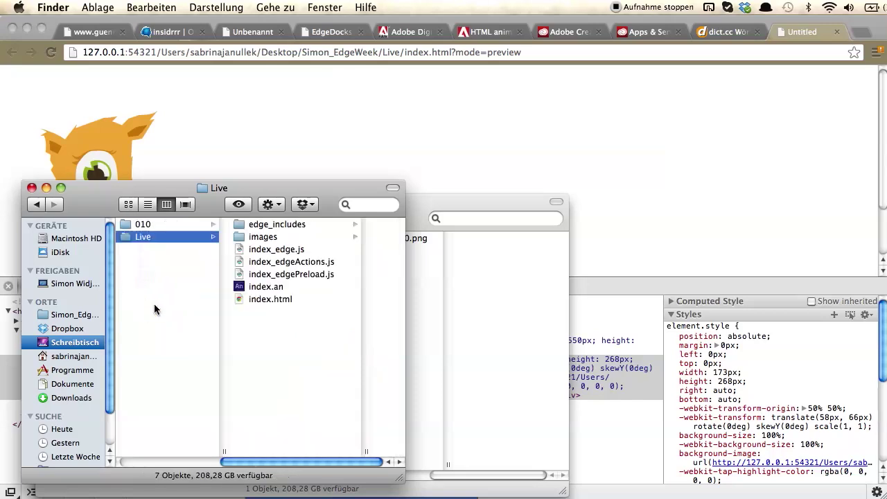
{"action": "left_click", "coordinate": [296, 299]}
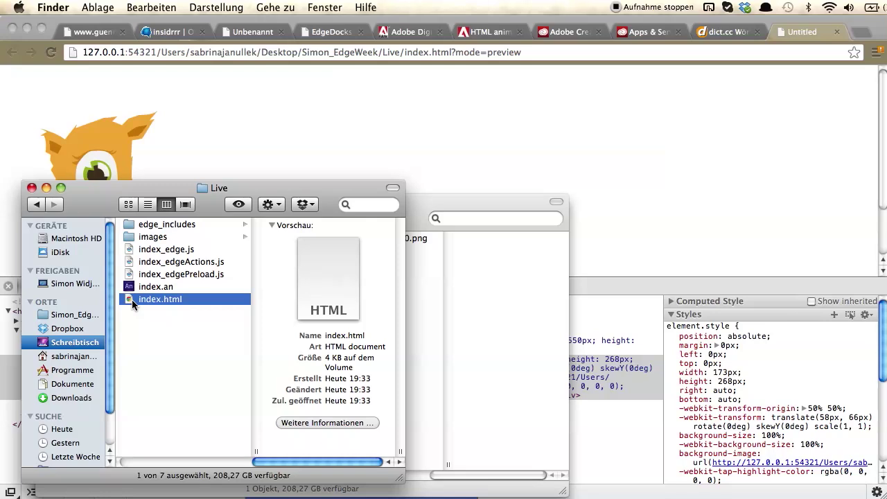
{"action": "left_click", "coordinate": [153, 251]}
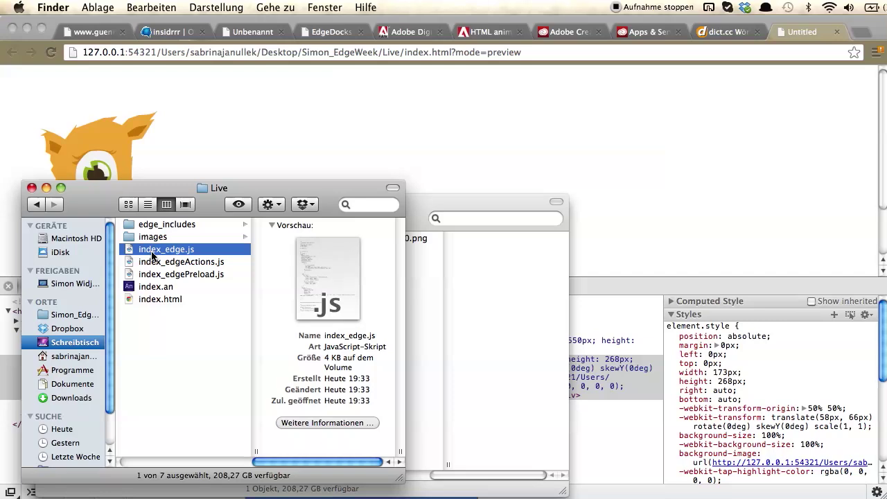
{"action": "left_click", "coordinate": [193, 267]}
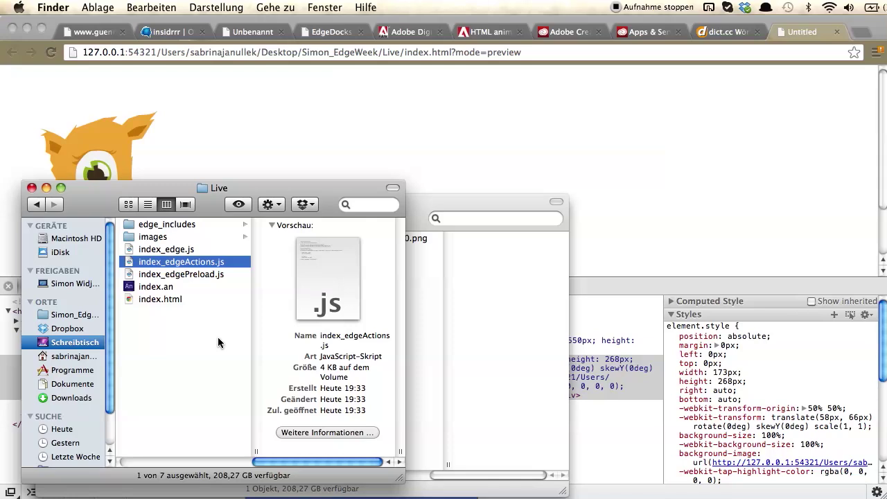
{"action": "left_click", "coordinate": [293, 146]}
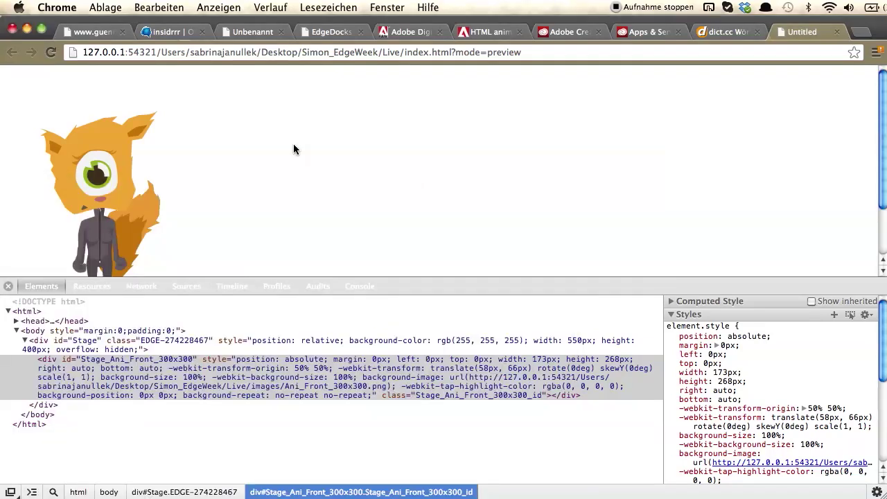
- Switch to Edge Animate and animate the character's opacity from 0% at 0:00, with the pin placed at 0:03
{"action": "key", "text": "super+Tab"}
{"action": "key", "text": "super+Tab"}
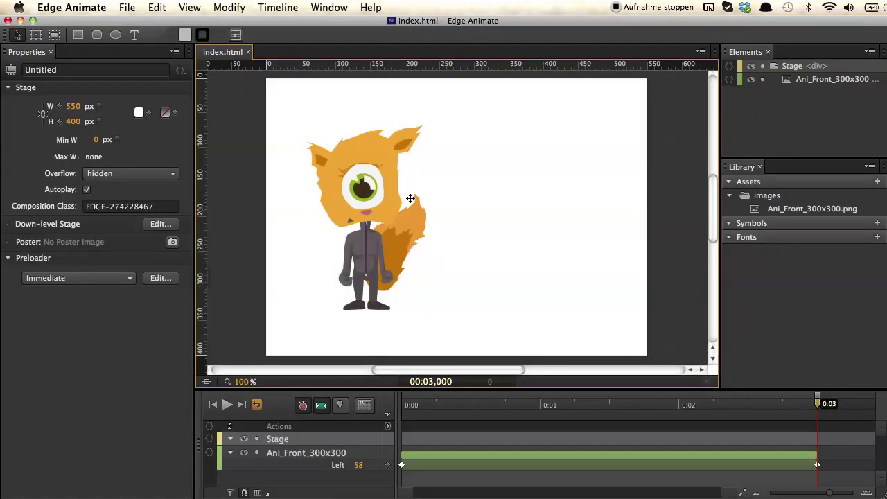
{"action": "left_click_drag", "start_coordinate": [499, 390], "coordinate": [471, 363]}
{"action": "left_click_drag", "start_coordinate": [542, 361], "coordinate": [401, 362]}
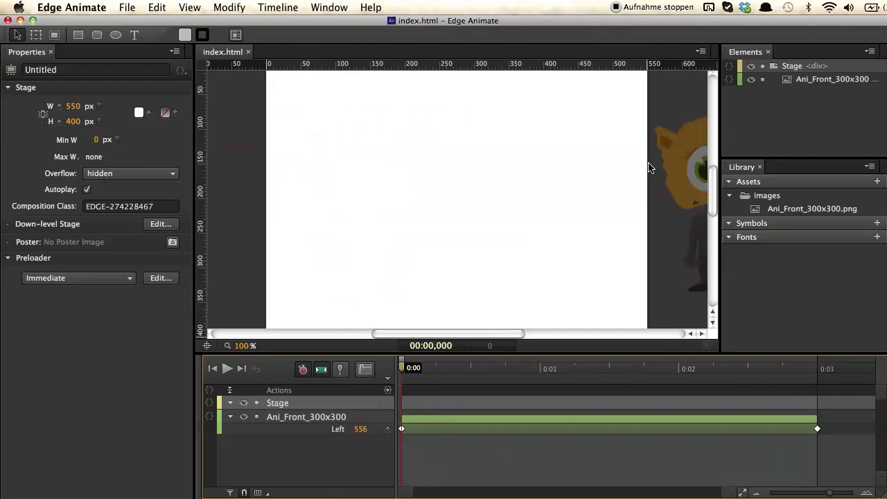
{"action": "key", "text": "p"}
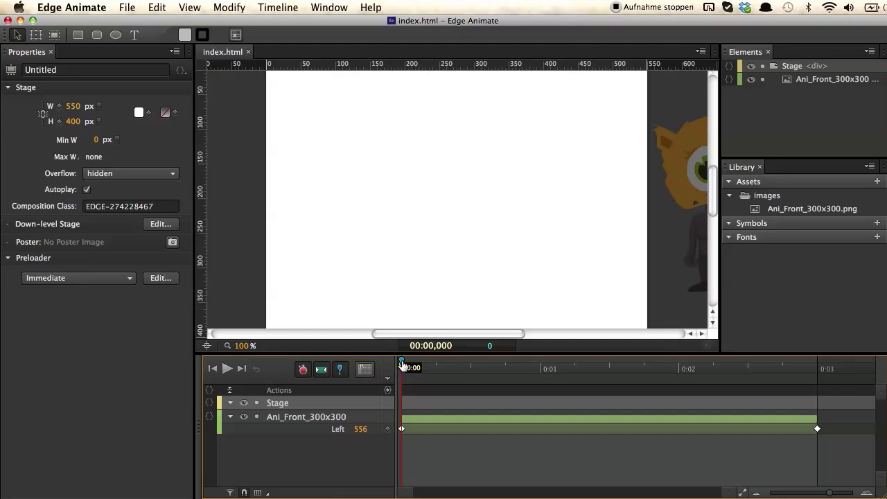
{"action": "left_click_drag", "start_coordinate": [404, 366], "coordinate": [815, 376]}
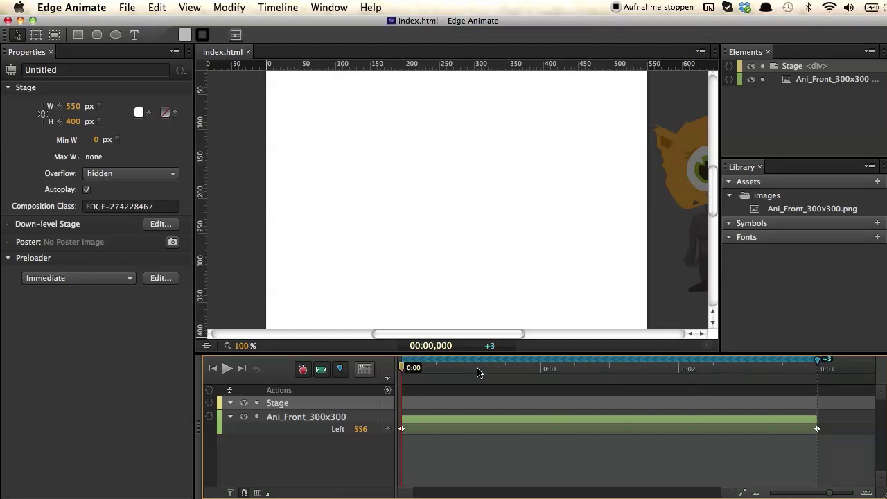
{"action": "left_click", "coordinate": [672, 129]}
{"action": "left_click_drag", "start_coordinate": [130, 110], "coordinate": [7, 111]}
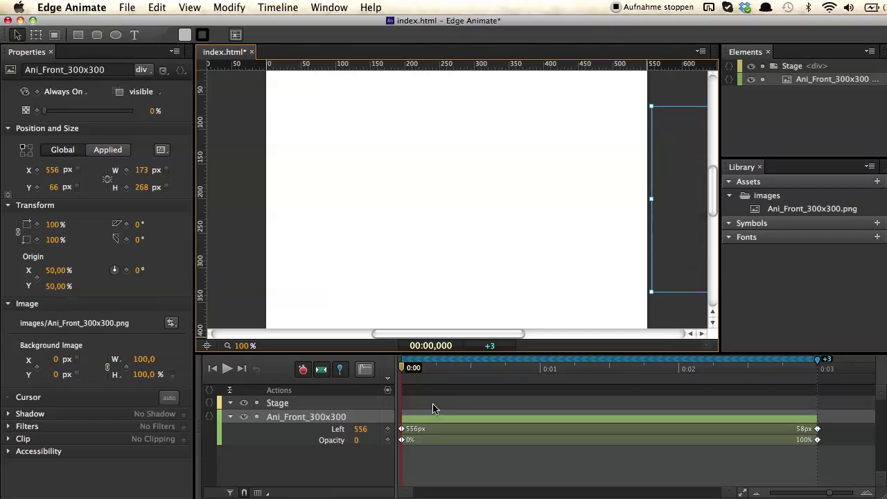
- Turn off the pin, shorten the character's opacity transition to 1.5 seconds and shift it to end at 0:03
{"action": "left_click_drag", "start_coordinate": [403, 368], "coordinate": [378, 373]}
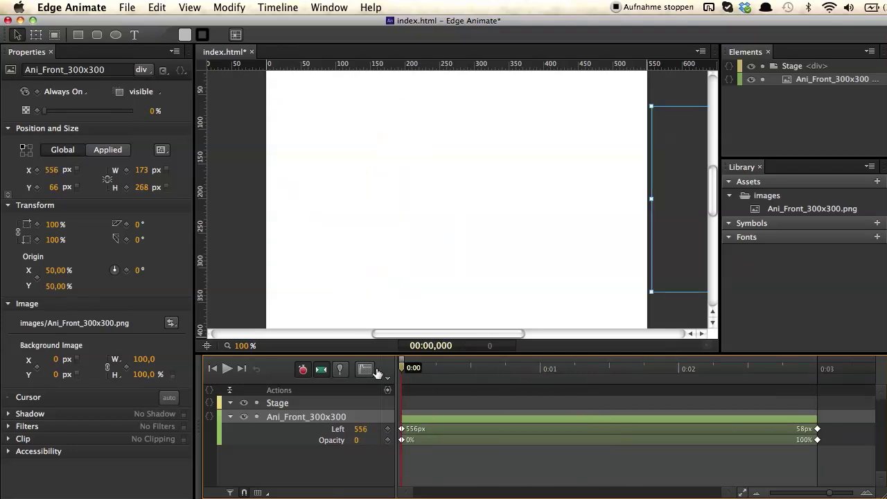
{"action": "left_click", "coordinate": [336, 441]}
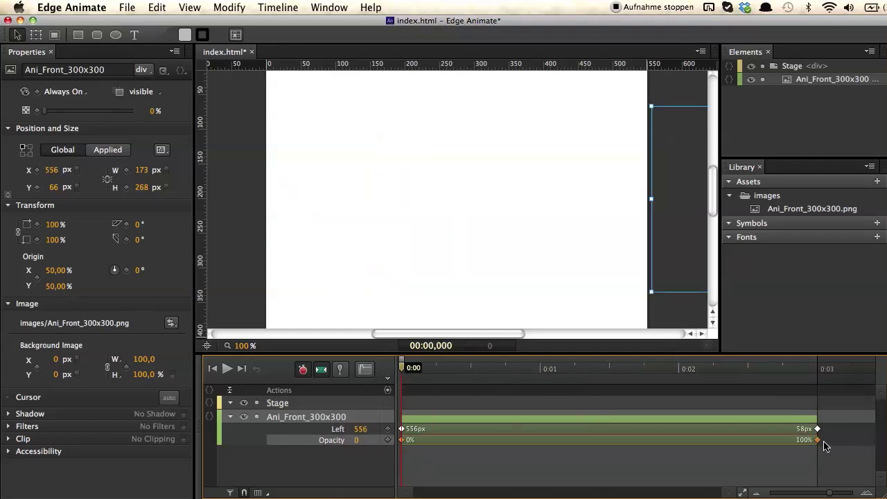
{"action": "left_click_drag", "start_coordinate": [818, 440], "coordinate": [702, 440]}
{"action": "left_click_drag", "start_coordinate": [642, 431], "coordinate": [610, 432]}
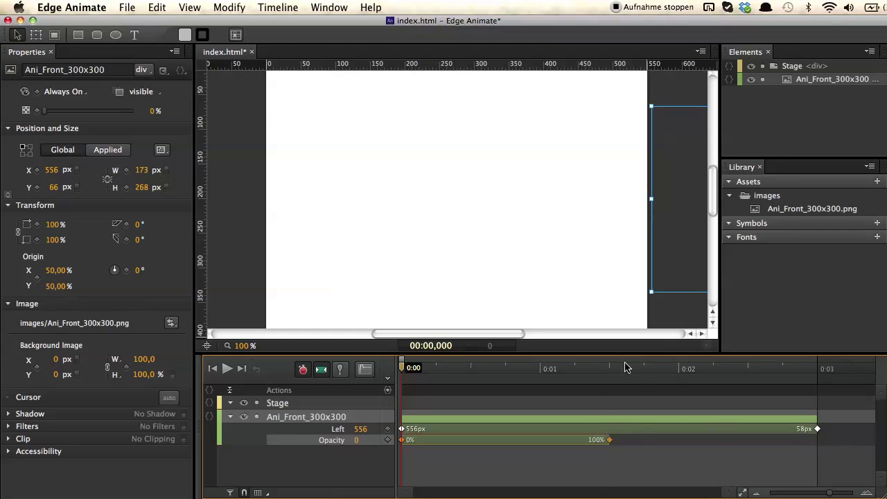
{"action": "left_click_drag", "start_coordinate": [619, 366], "coordinate": [575, 366]}
{"action": "left_click_drag", "start_coordinate": [531, 442], "coordinate": [728, 447]}
{"action": "left_click_drag", "start_coordinate": [585, 368], "coordinate": [638, 368]}
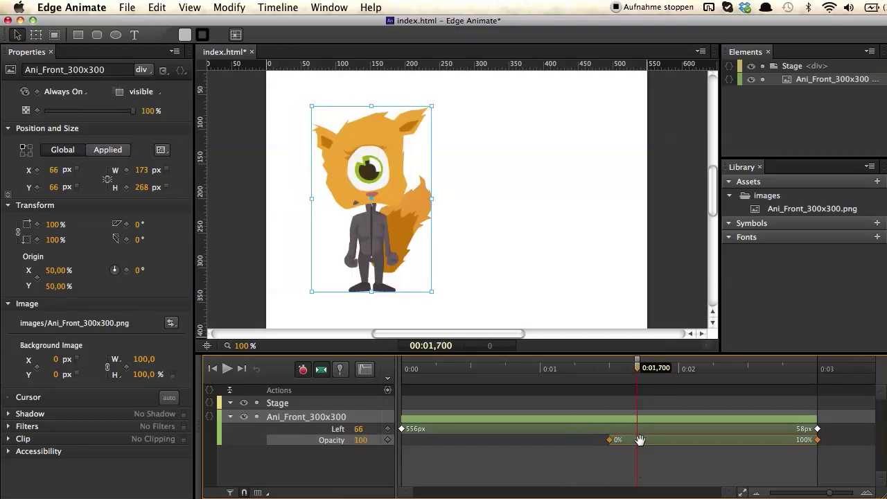
- Set the opacity transition's easing to Linear and scrub the playhead through the fade
{"action": "left_click", "coordinate": [365, 369]}
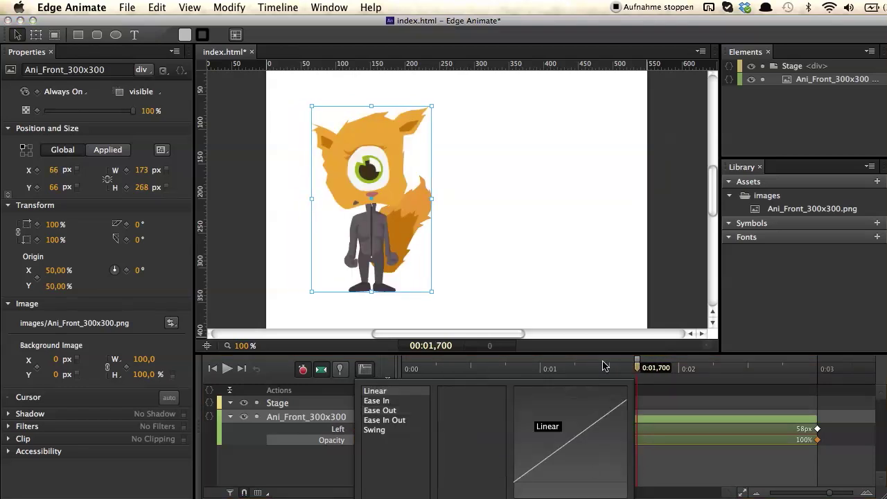
{"action": "left_click", "coordinate": [629, 384]}
{"action": "left_click_drag", "start_coordinate": [629, 384], "coordinate": [769, 384]}
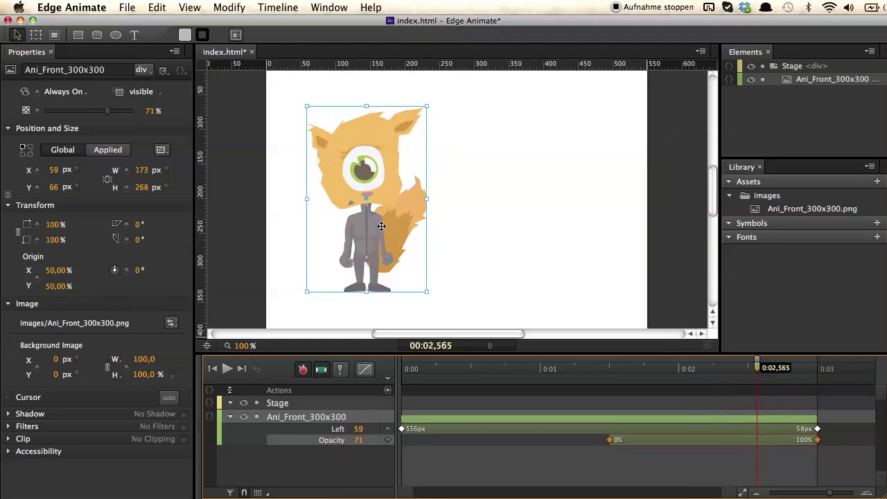
- Draw a rectangle about 301 by 122 px on the stage beside the character's head
{"action": "left_click", "coordinate": [219, 178]}
{"action": "left_click", "coordinate": [78, 35]}
{"action": "left_click_drag", "start_coordinate": [501, 106], "coordinate": [566, 189]}
{"action": "mouse_move", "coordinate": [551, 145]}
{"action": "left_mouse_down"}
{"action": "mouse_move", "coordinate": [480, 142]}
{"action": "mouse_move", "coordinate": [646, 135]}
{"action": "left_mouse_up"}
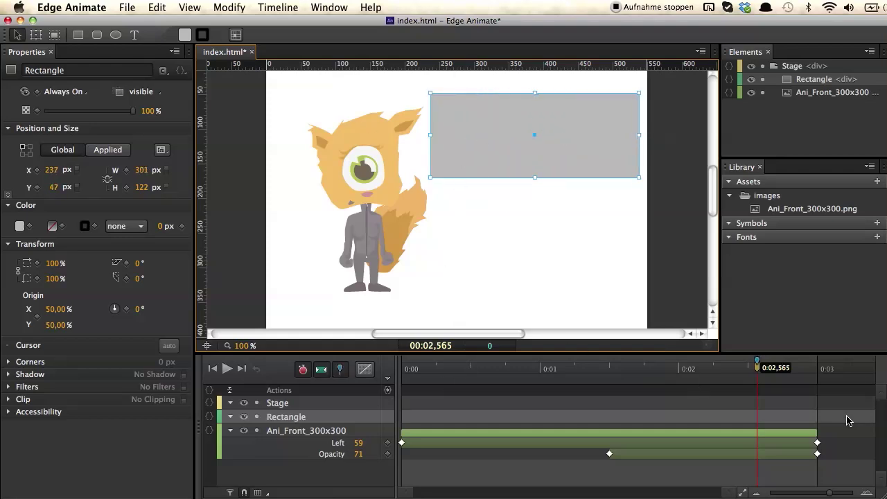
- Place the pin at 0:02 and animate the rectangle's position to about X 249, Y 50 px at the playhead
{"action": "left_click_drag", "start_coordinate": [755, 367], "coordinate": [670, 352]}
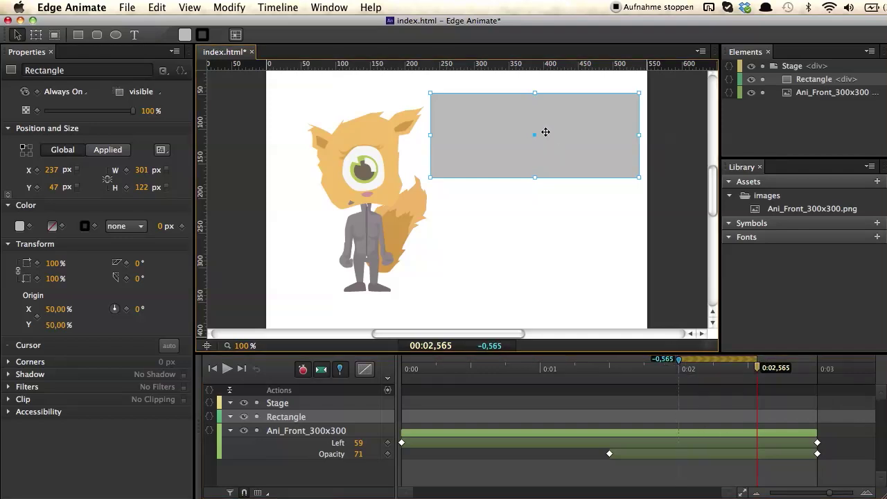
{"action": "left_click_drag", "start_coordinate": [486, 148], "coordinate": [691, 148]}
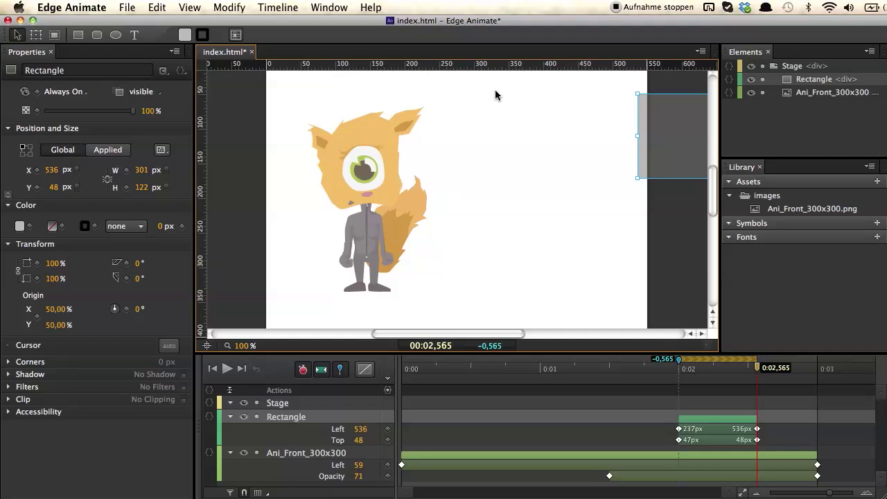
{"action": "left_click_drag", "start_coordinate": [640, 121], "coordinate": [452, 122]}
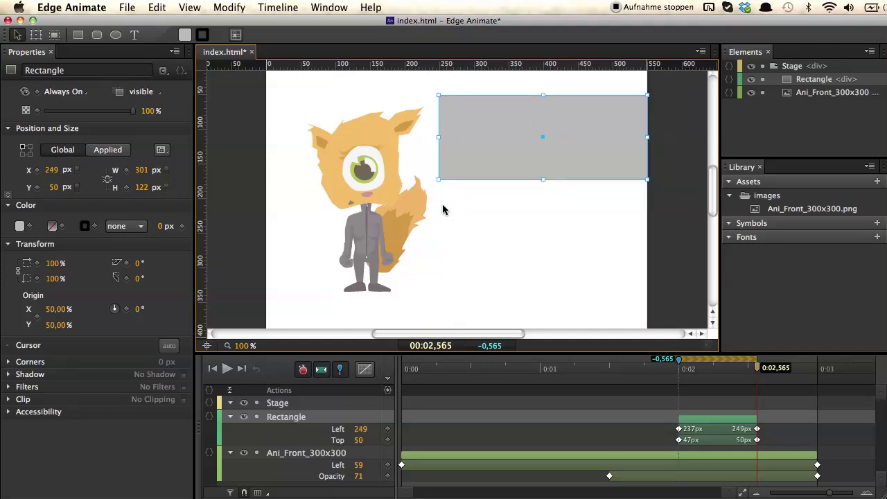
- Convert the rectangle and the character into an autoplaying symbol named Symbol_1 and open it for editing
{"action": "left_click", "coordinate": [352, 159], "text": "shift"}
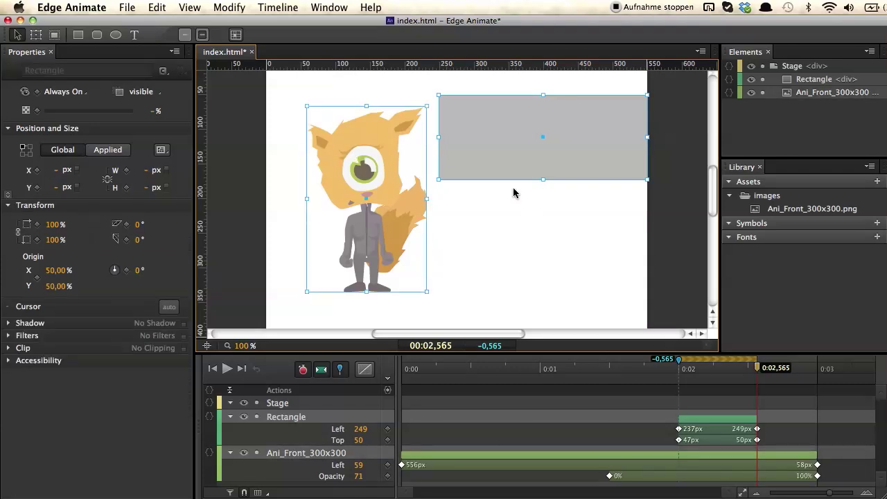
{"action": "right_click", "coordinate": [352, 147]}
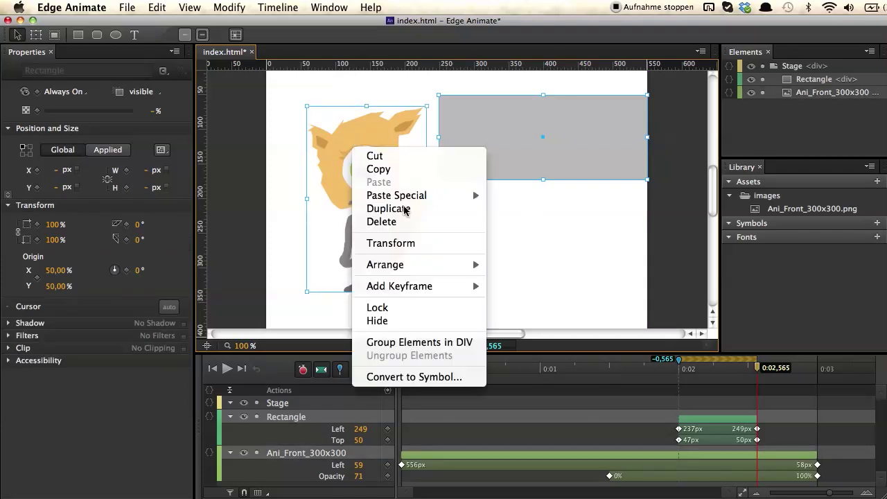
{"action": "left_click", "coordinate": [453, 374]}
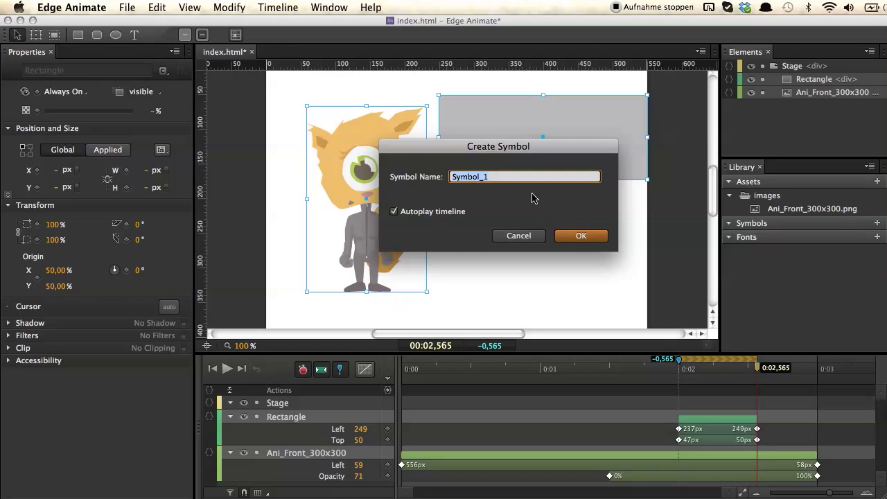
{"action": "key", "text": "Return"}
{"action": "double_click", "coordinate": [486, 160]}
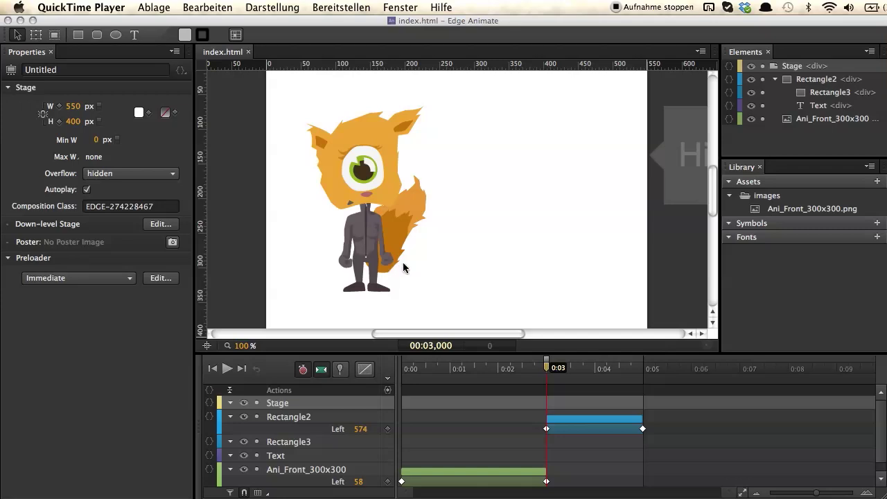
- Scrub through the speech bubble's slide-in after 0:03 and preview the composition in the browser
{"action": "left_click", "coordinate": [548, 371]}
{"action": "left_click_drag", "start_coordinate": [547, 371], "coordinate": [662, 382]}
{"action": "key", "text": "super+Return"}
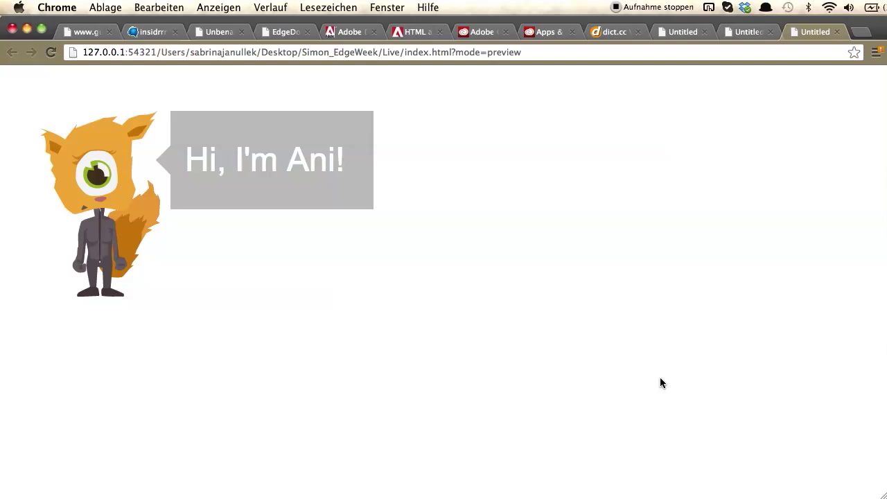
- Return to Edge Animate, add a timeline trigger at 0:03 containing sym.stop(); and preview the composition in the browser
{"action": "key", "text": "super+Tab"}
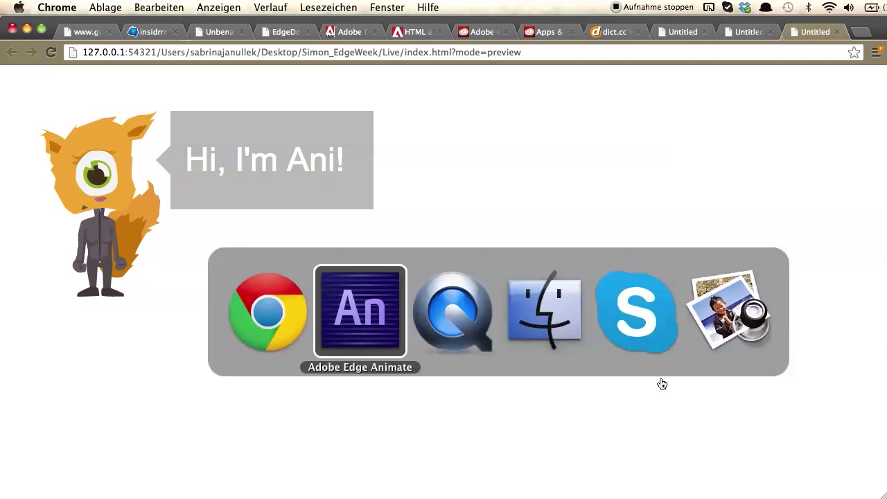
{"action": "left_click_drag", "start_coordinate": [404, 364], "coordinate": [549, 363]}
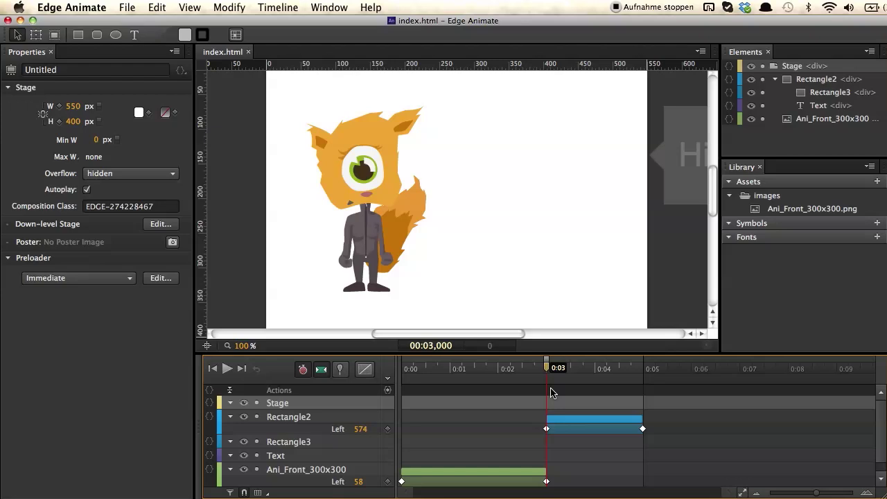
{"action": "left_click", "coordinate": [387, 392]}
{"action": "left_click_drag", "start_coordinate": [612, 299], "coordinate": [420, 218]}
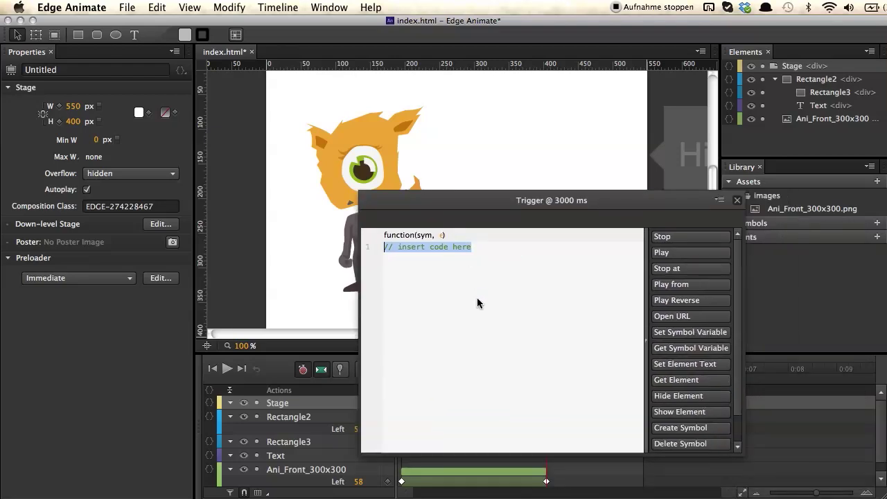
{"action": "type", "text": "sym."}
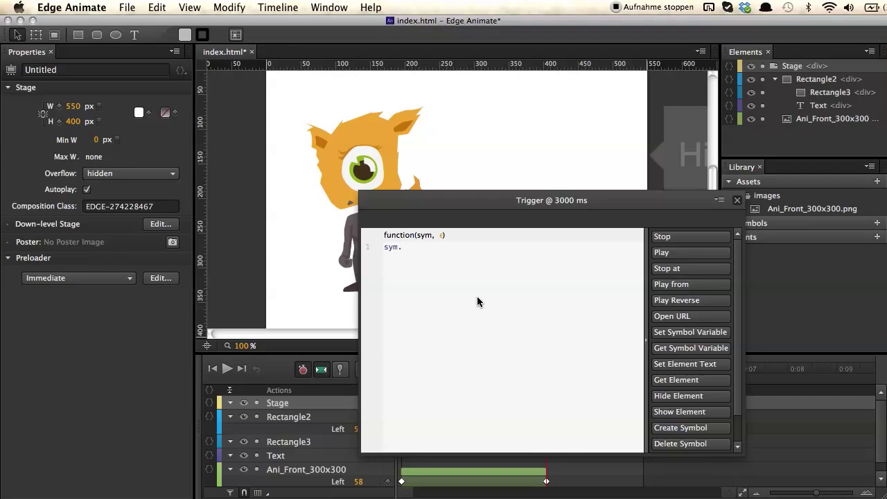
{"action": "type", "text": "stop();"}
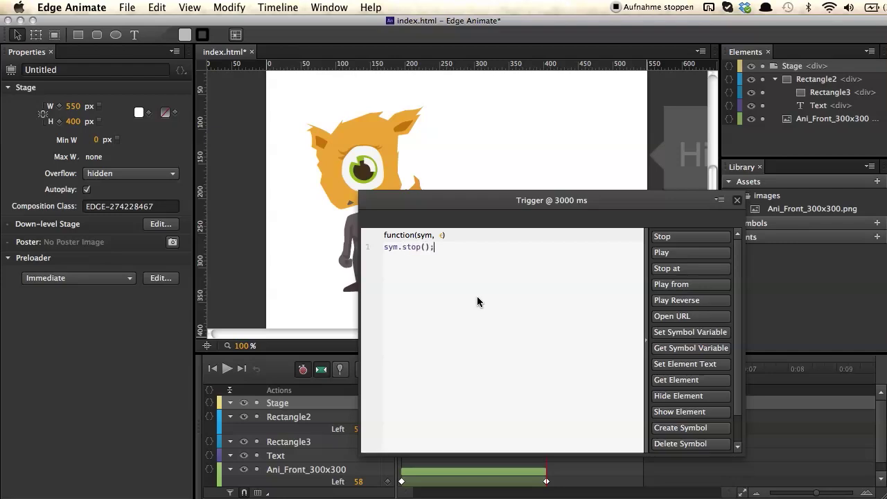
{"action": "key", "text": "super+Return"}
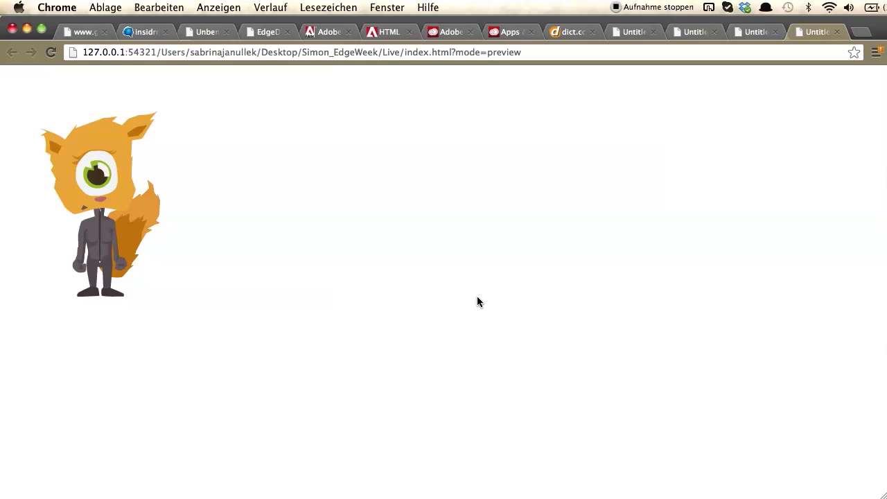
- Back in Edge Animate, add a click action containing sym.play(); to the character image and preview it in the browser
{"action": "key", "text": "super+Tab"}
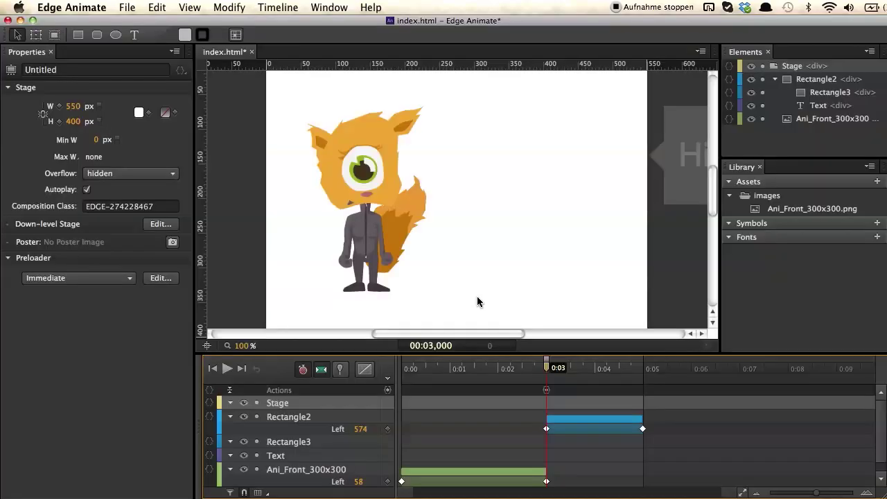
{"action": "left_click", "coordinate": [258, 167]}
{"action": "left_click", "coordinate": [345, 166]}
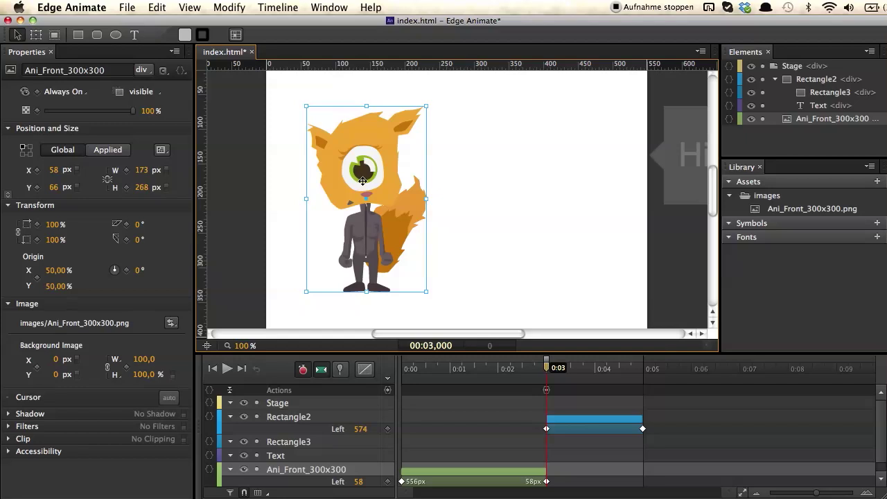
{"action": "right_click", "coordinate": [362, 183]}
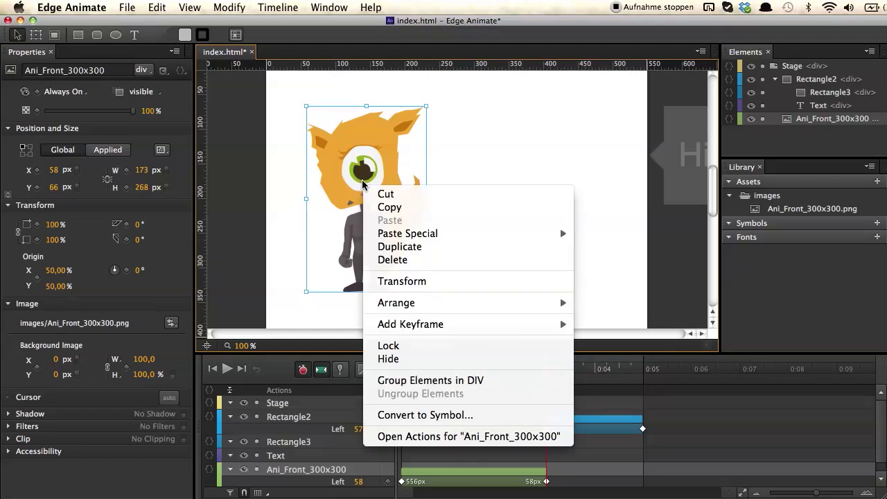
{"action": "left_click", "coordinate": [480, 437]}
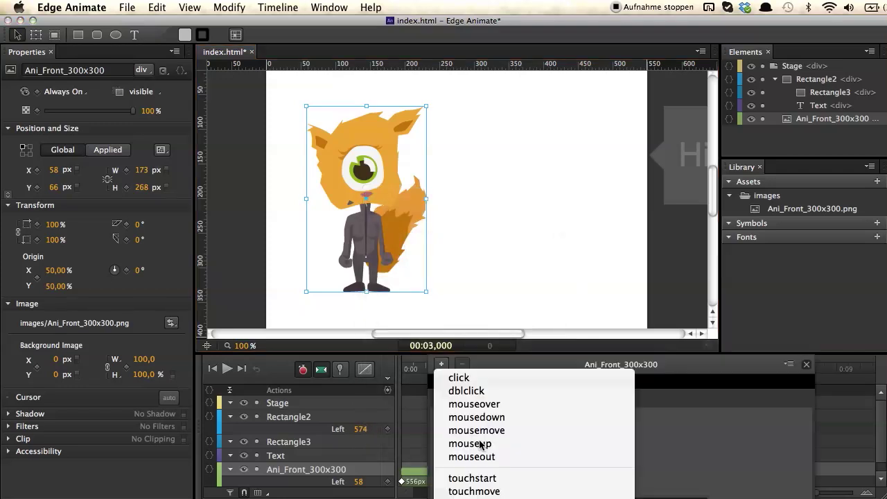
{"action": "left_click", "coordinate": [489, 380]}
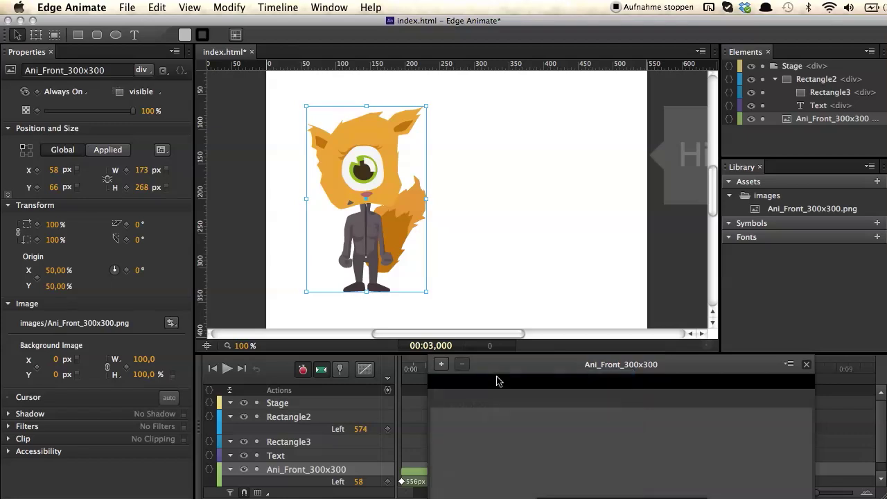
{"action": "left_click_drag", "start_coordinate": [510, 376], "coordinate": [501, 235]}
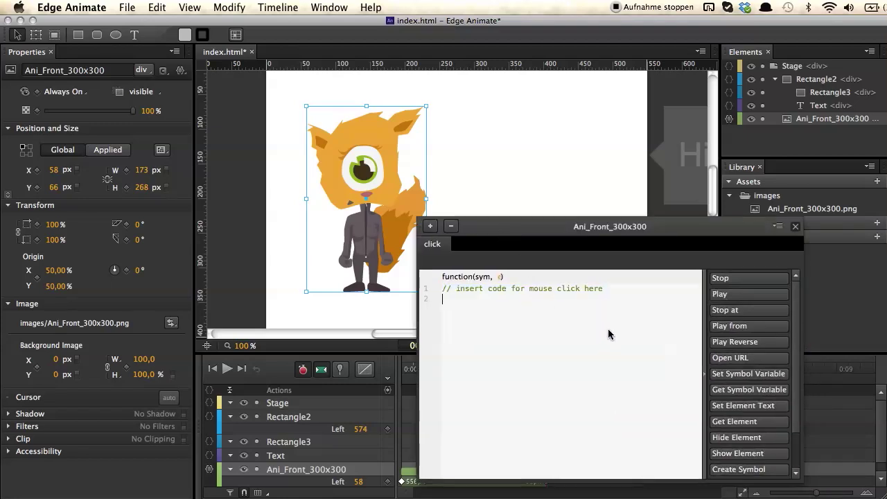
{"action": "key", "text": "BackSpace"}
{"action": "type", "text": "sym.play();"}
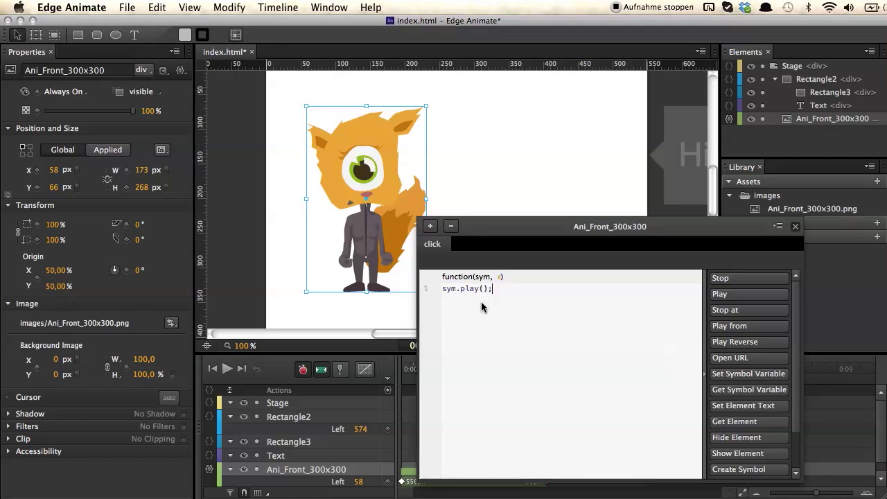
{"action": "key", "text": "super+Return"}
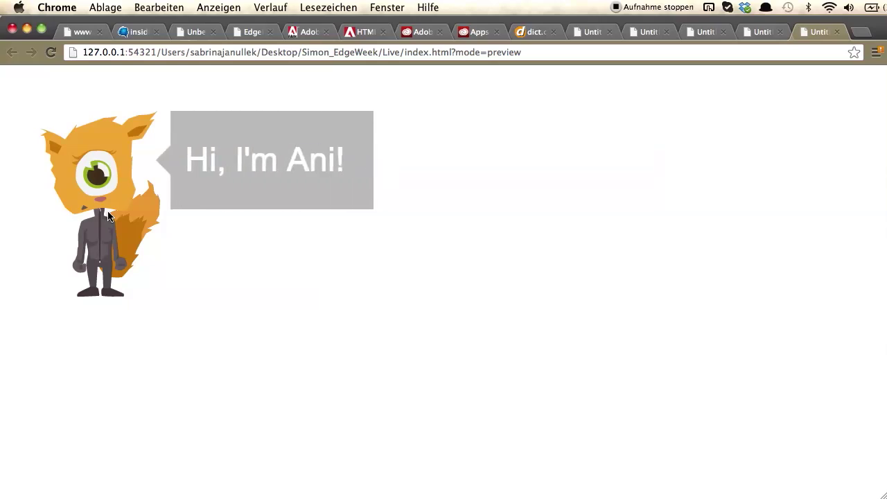
- Return to Edge Animate, set the character's cursor to pointer, and test its click action in the browser preview
{"action": "key", "text": "super+Tab"}
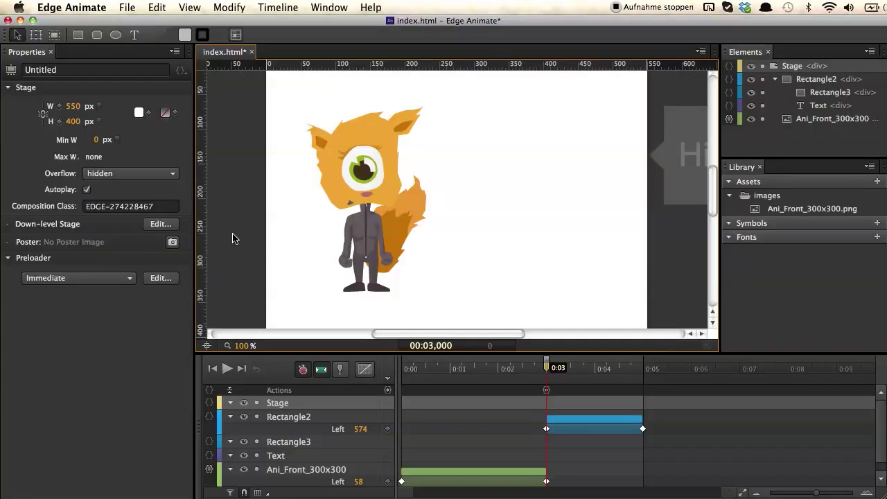
{"action": "left_click", "coordinate": [338, 216]}
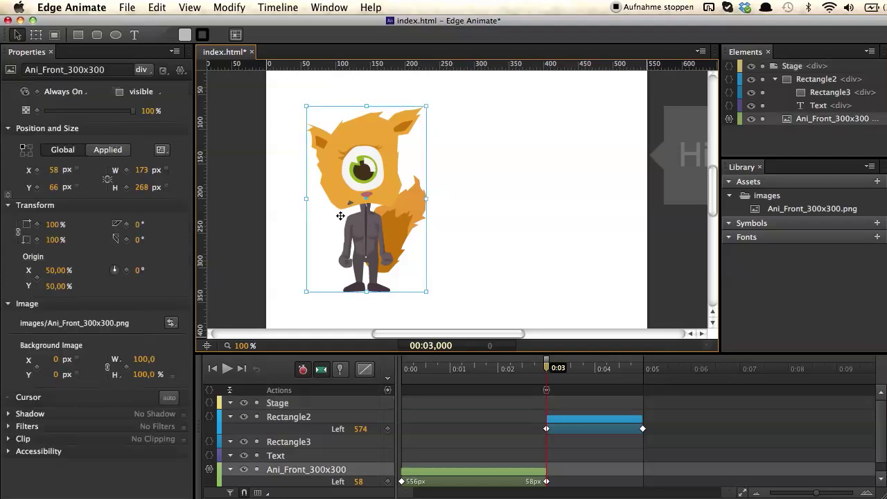
{"action": "left_click", "coordinate": [169, 397]}
{"action": "left_click", "coordinate": [231, 442]}
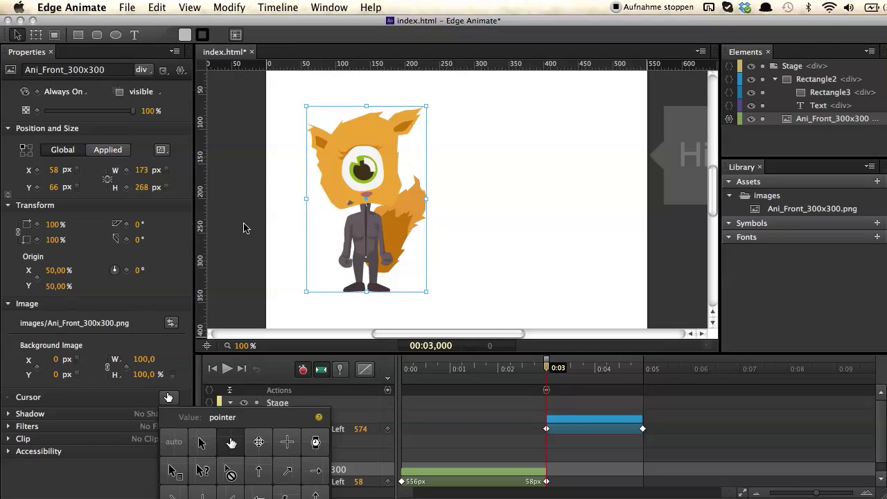
{"action": "key", "text": "super+Return"}
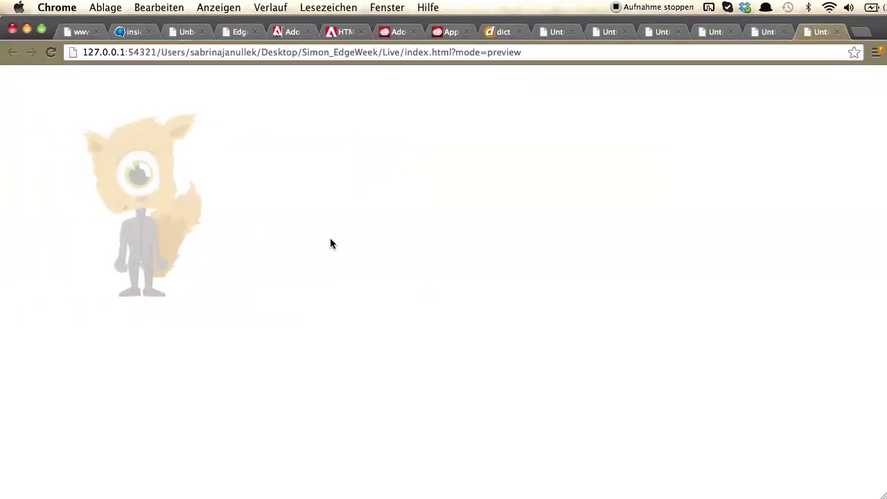
{"action": "left_click", "coordinate": [117, 208]}
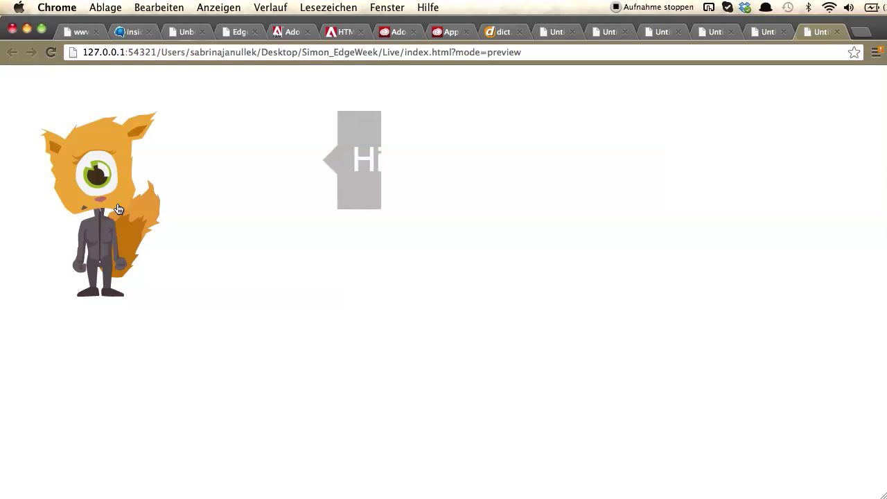